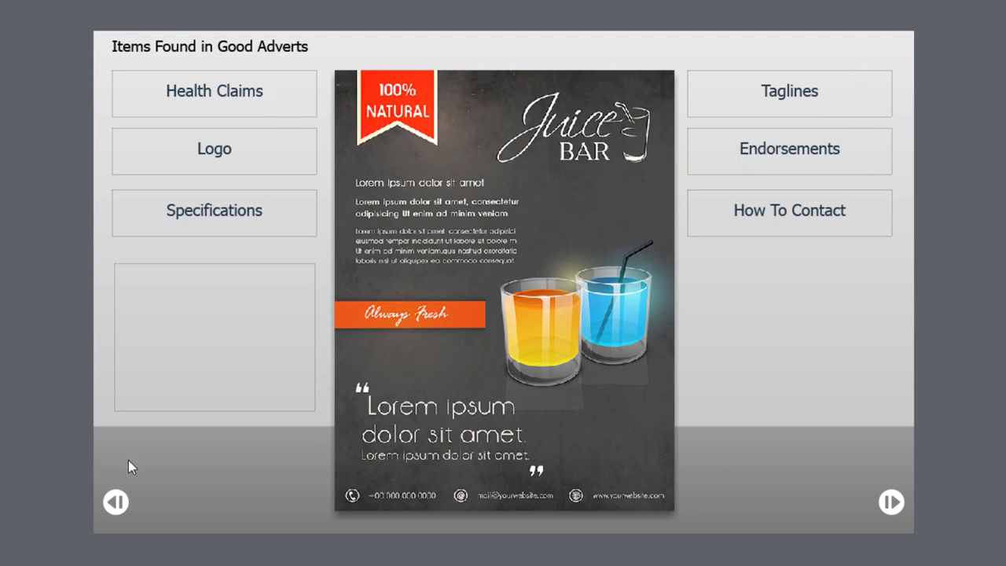
# - Select the slide's forward navigation button and examine its object name and its Disabled state
pyautogui.click(893, 503)
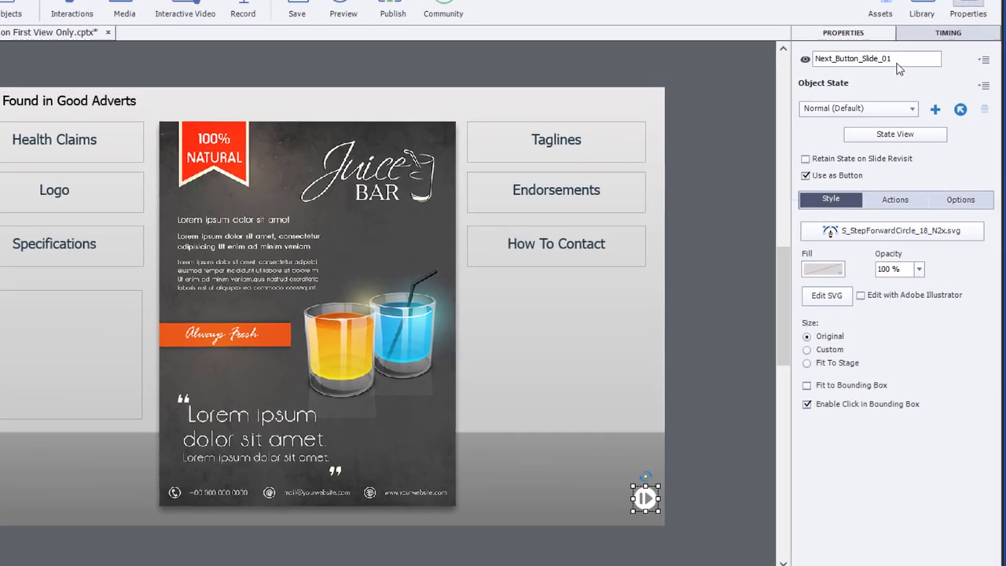
pyautogui.doubleClick(897, 61)
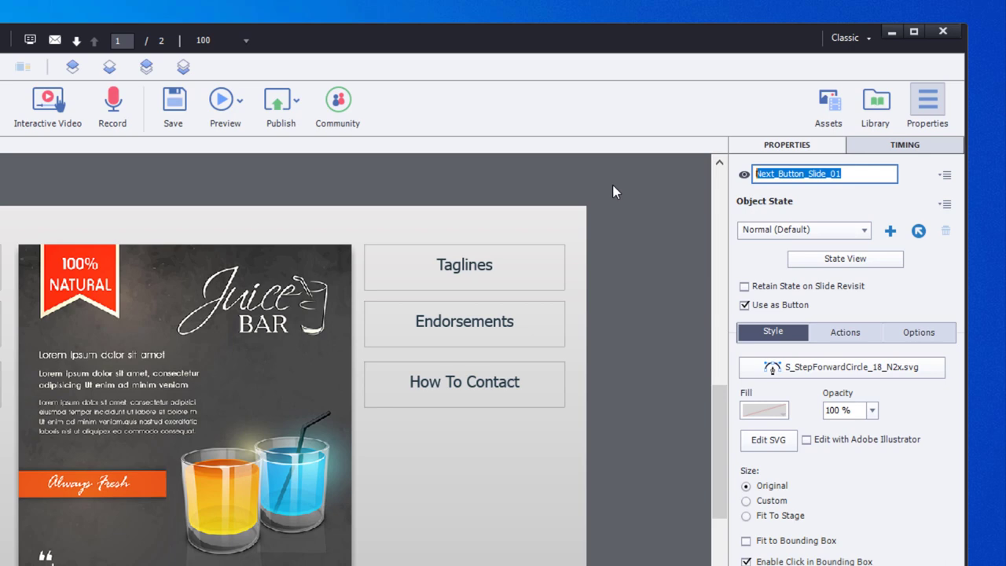
pyautogui.click(802, 229)
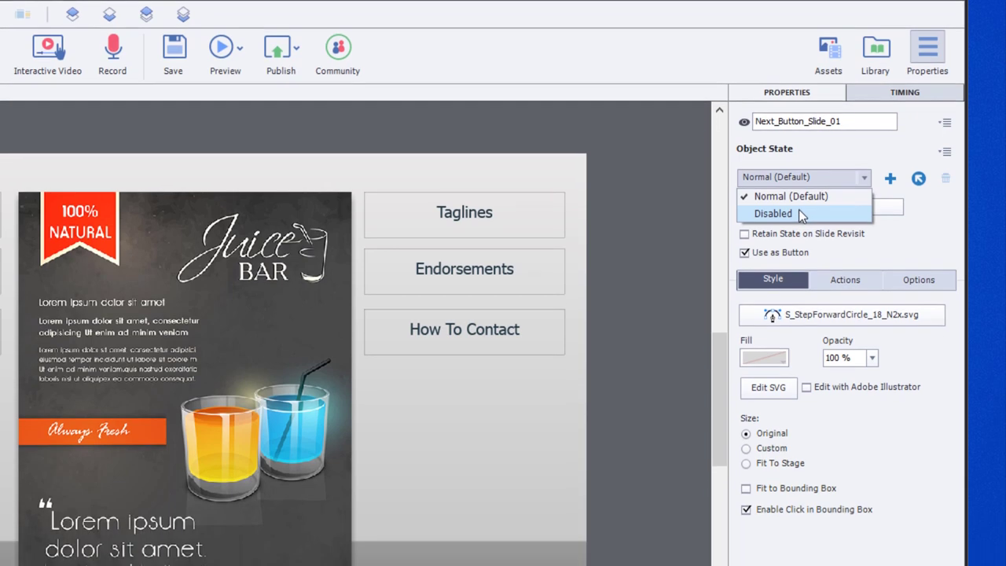
pyautogui.click(795, 263)
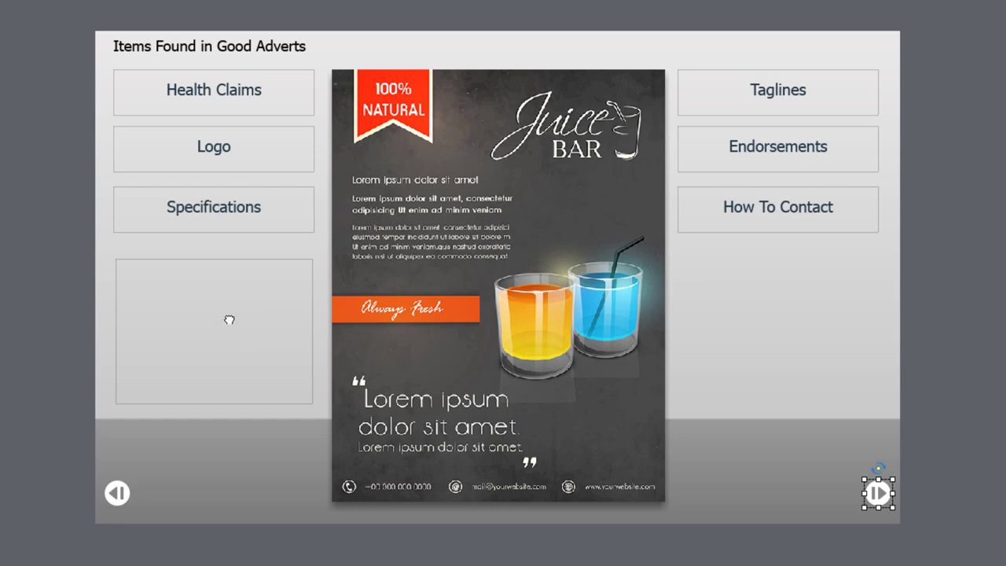
# - Examine the popup object's Health_Claims, Product_service_logo, Product_Specifications and Taglines states on the slide
pyautogui.click(229, 322)
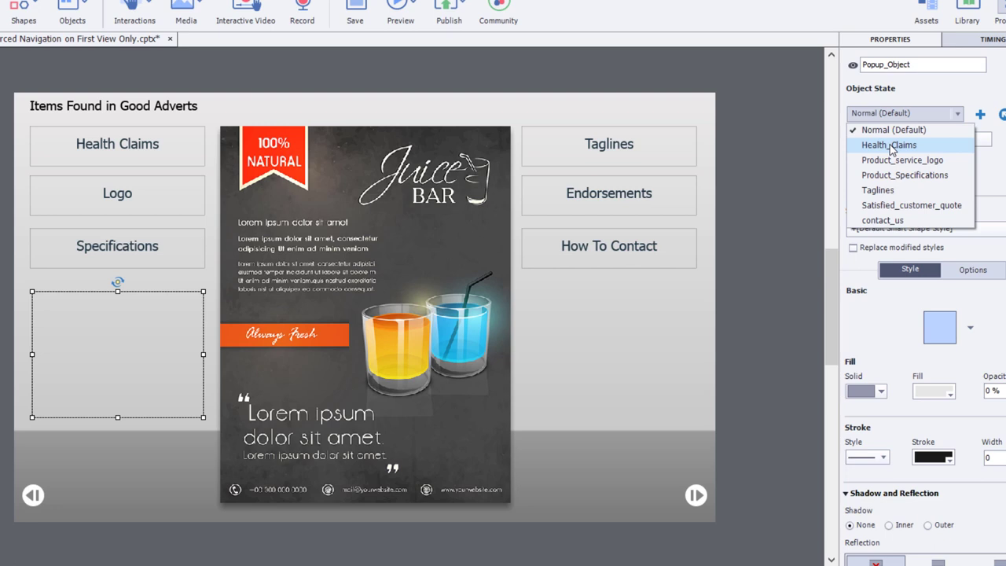
pyautogui.click(891, 146)
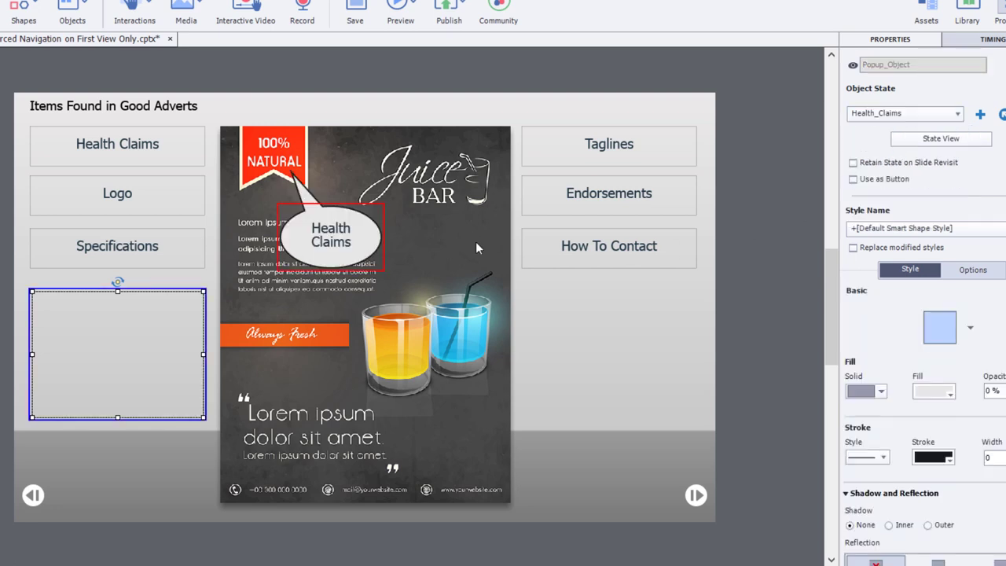
pyautogui.click(912, 115)
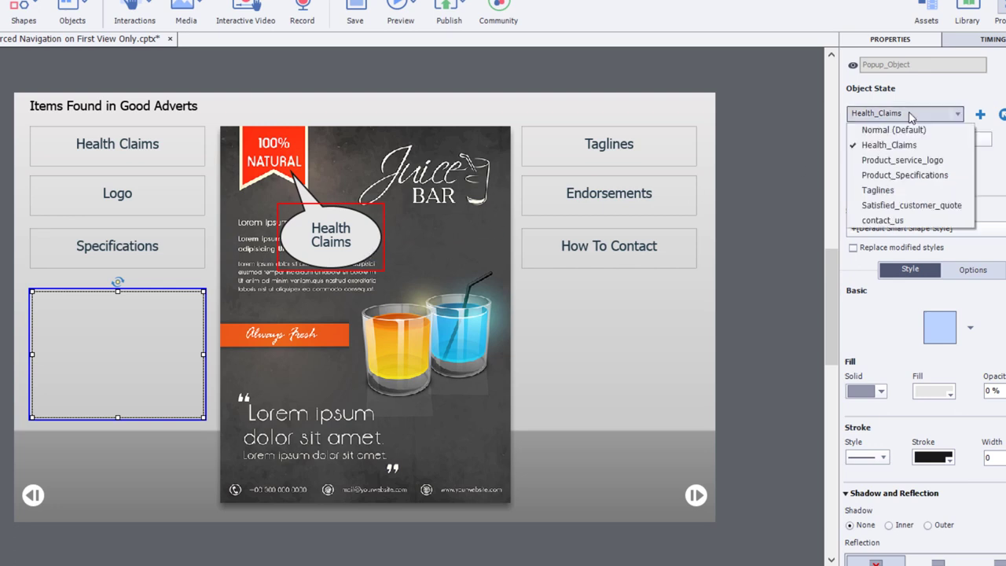
pyautogui.click(903, 160)
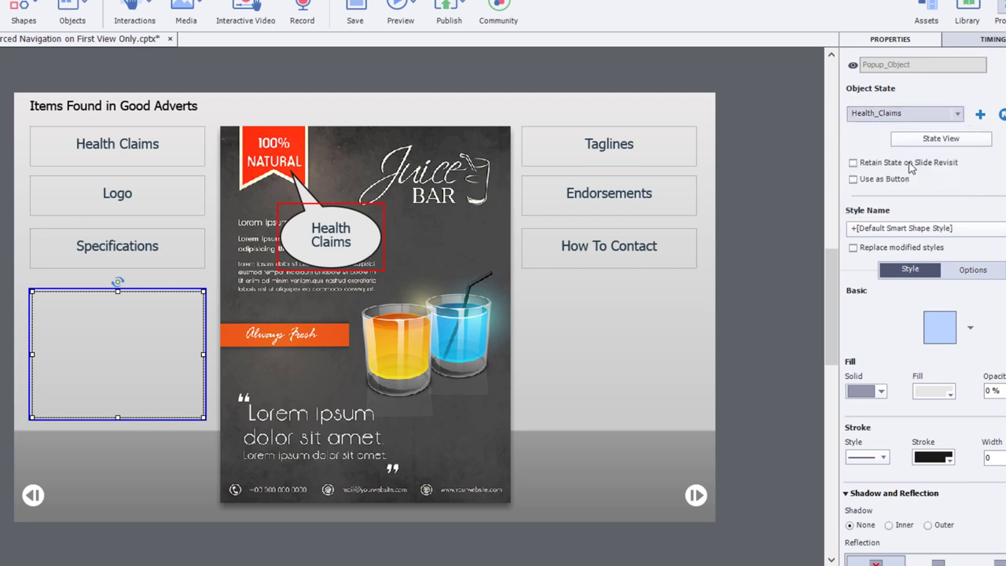
pyautogui.click(896, 116)
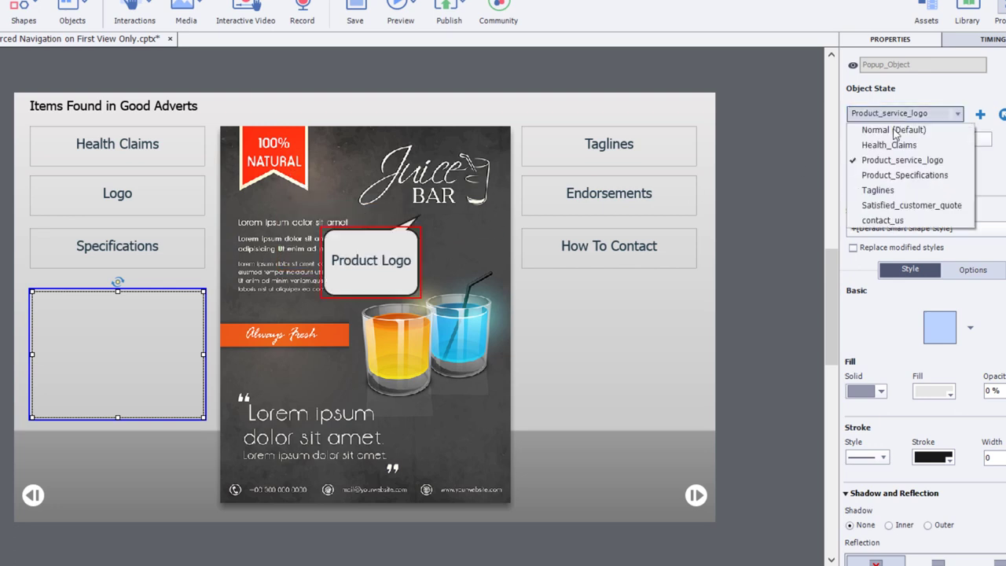
pyautogui.click(894, 176)
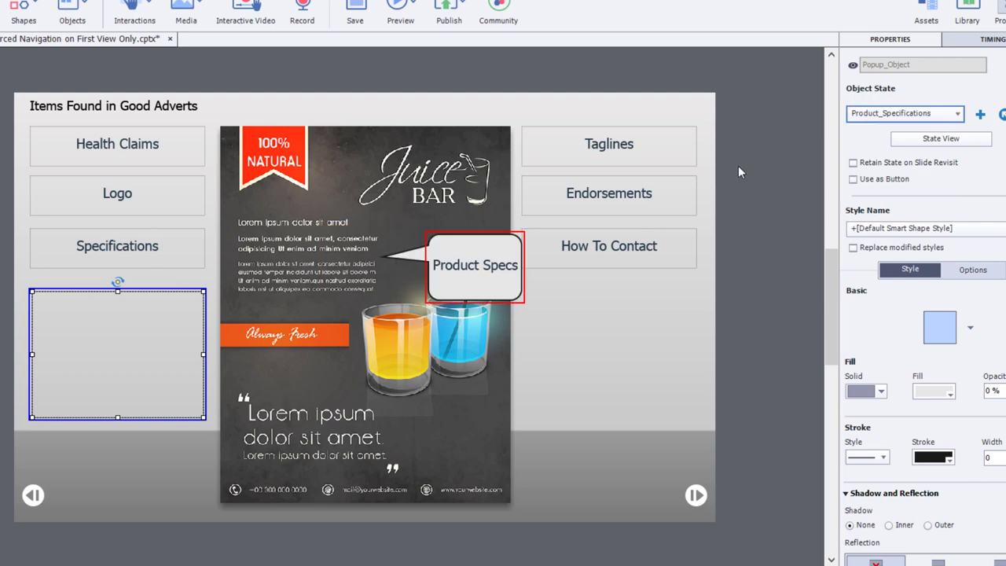
pyautogui.click(888, 113)
pyautogui.click(873, 189)
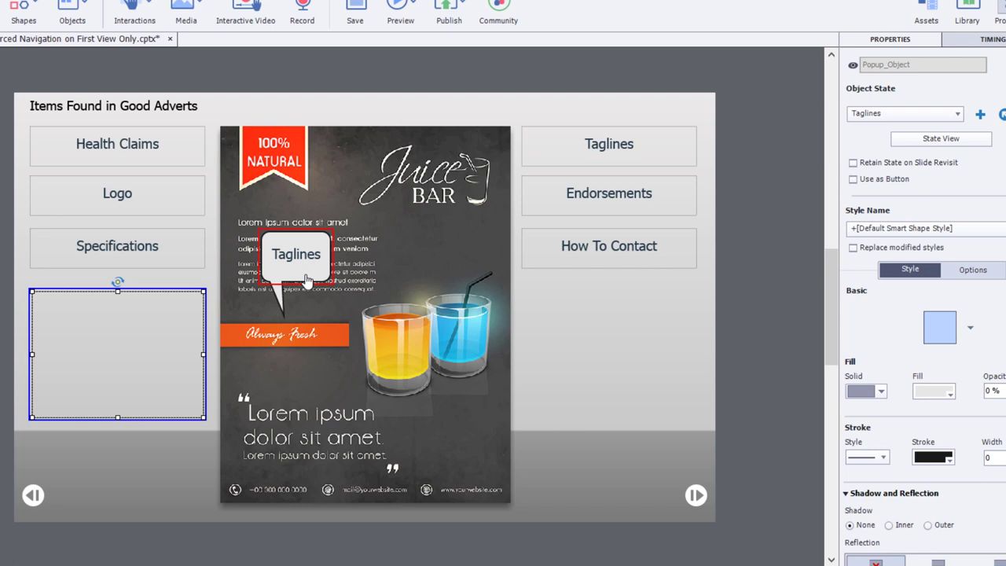
pyautogui.click(784, 275)
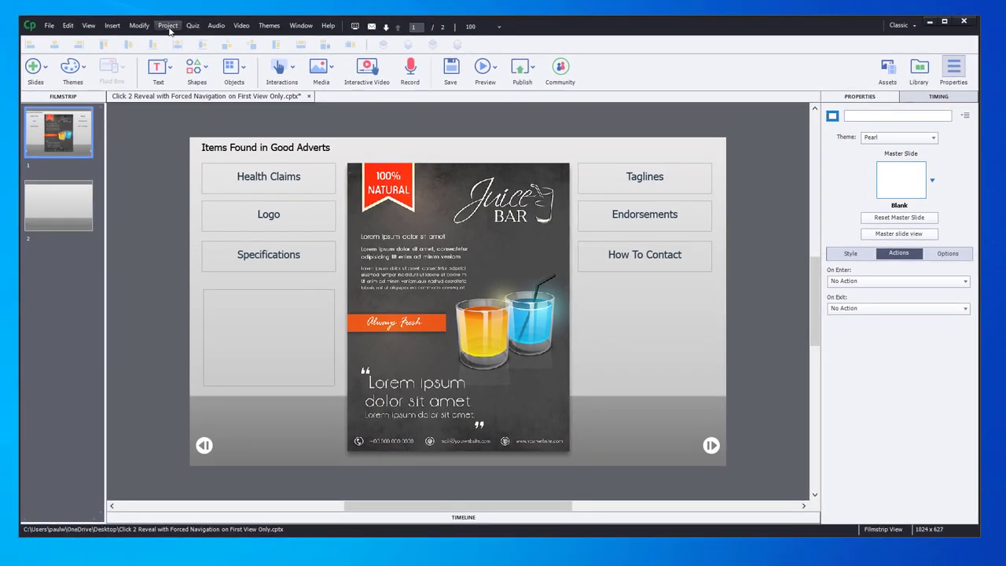
# - Review the project's user variables for button tracking and slide visits, closing the variable list when done
pyautogui.click(168, 26)
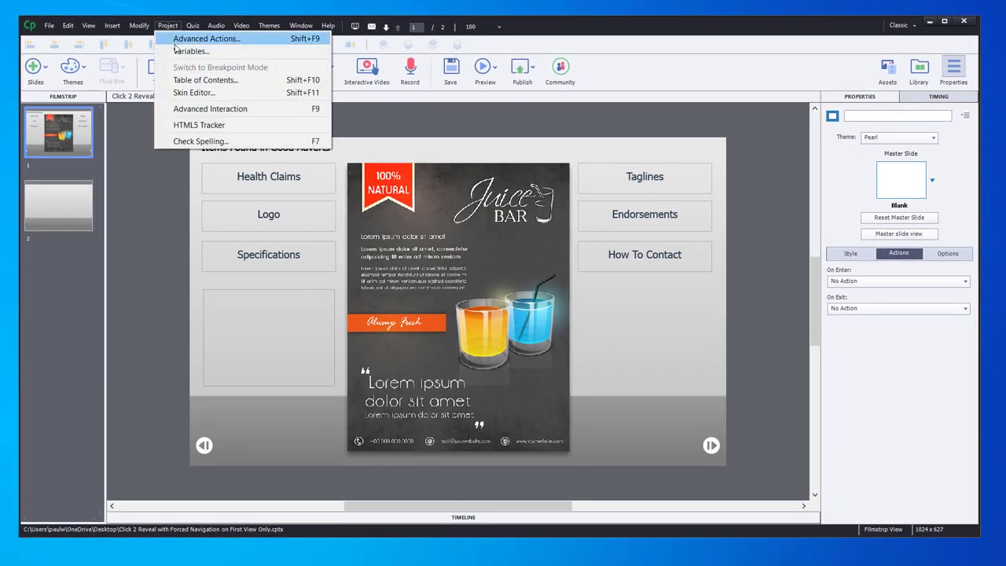
pyautogui.click(191, 51)
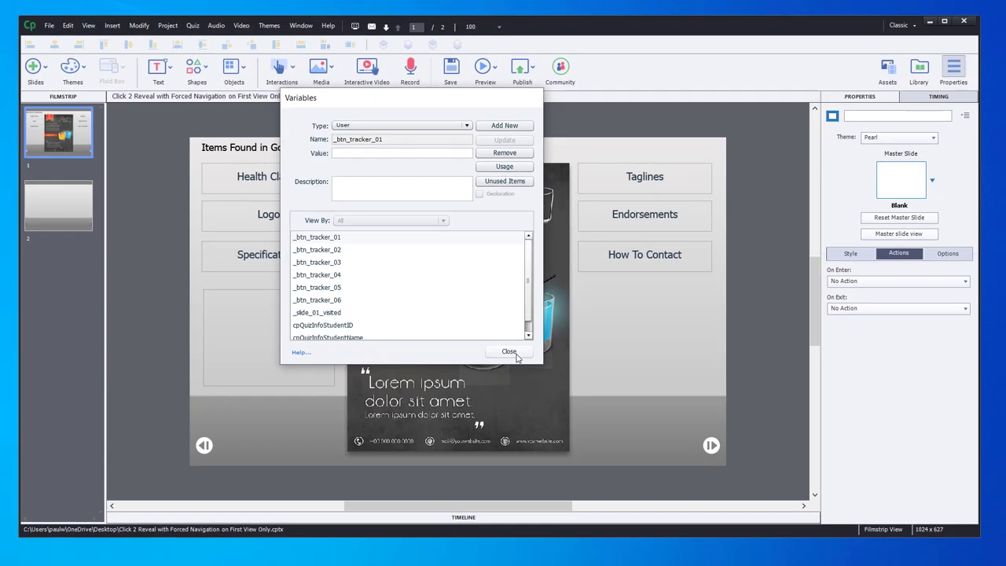
pyautogui.click(509, 352)
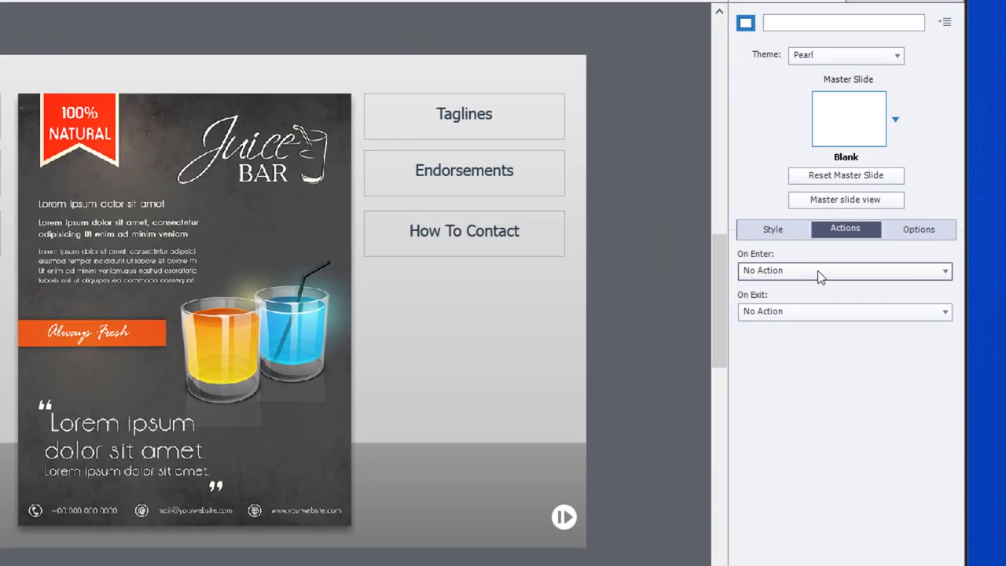
# - Set slide 1's On Enter action to Execute Advanced Actions and open the advanced action editor for its script
pyautogui.click(818, 271)
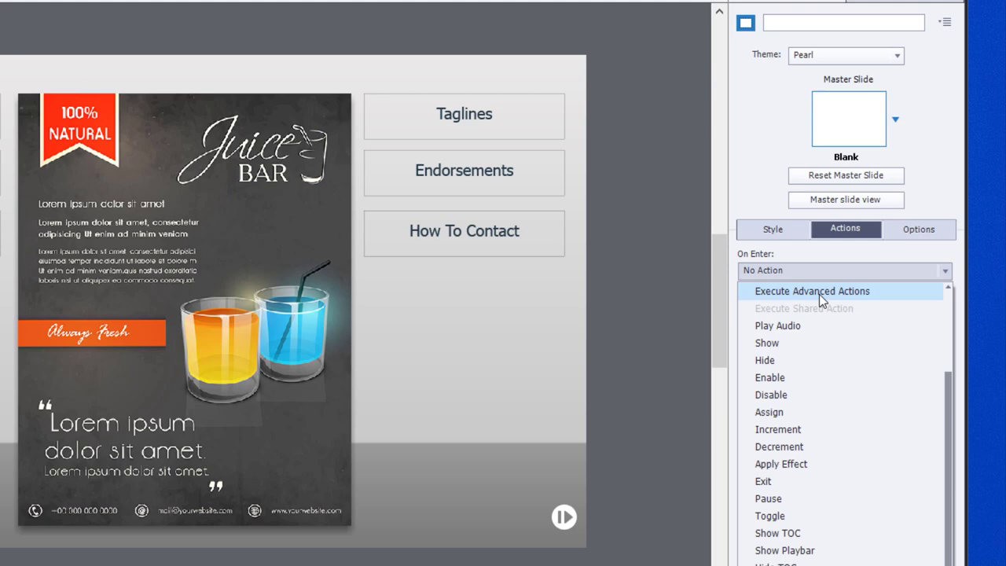
pyautogui.click(820, 294)
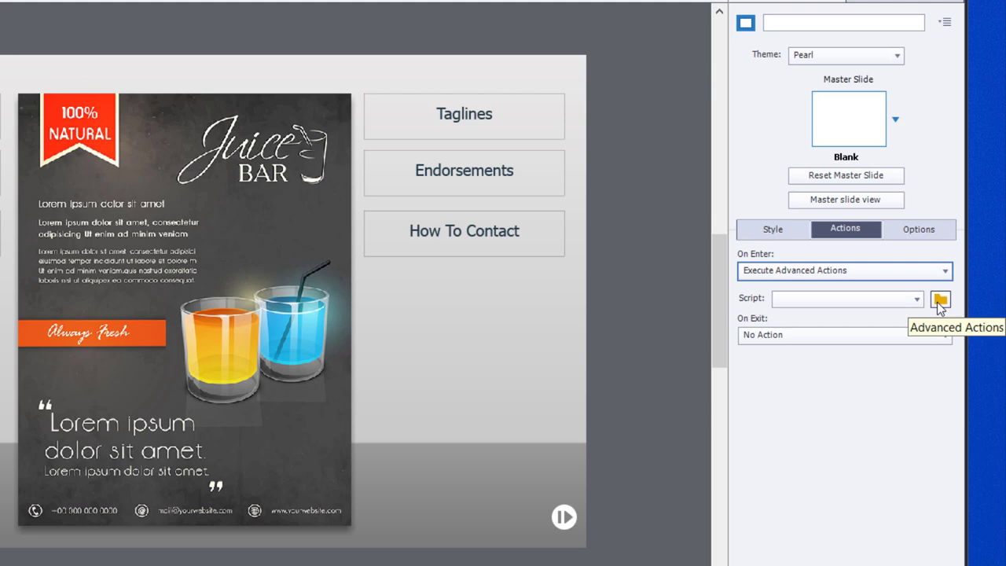
pyautogui.click(940, 300)
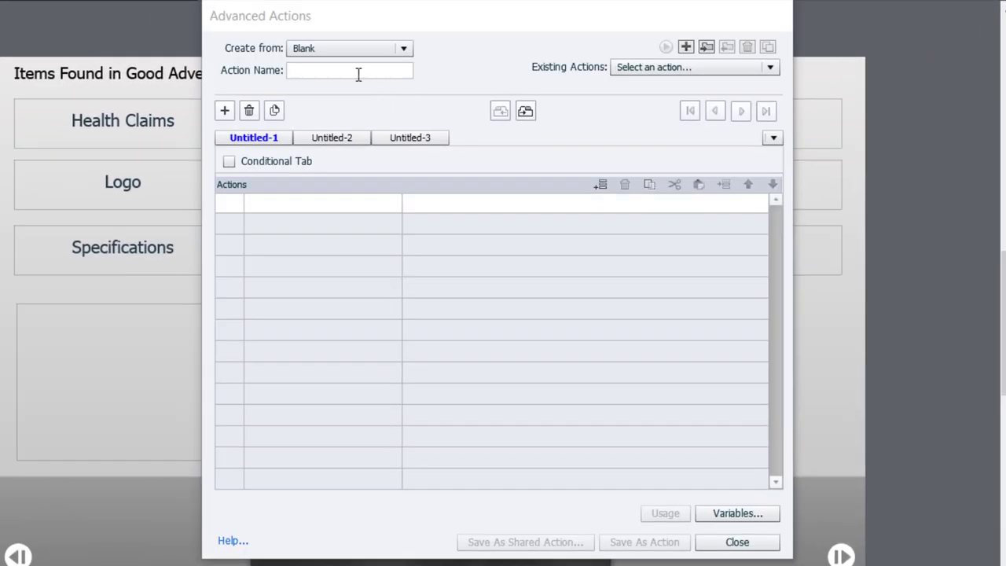
# - Name the new advanced action If_Interaction_Completed and make its first tab conditional
pyautogui.click(351, 72)
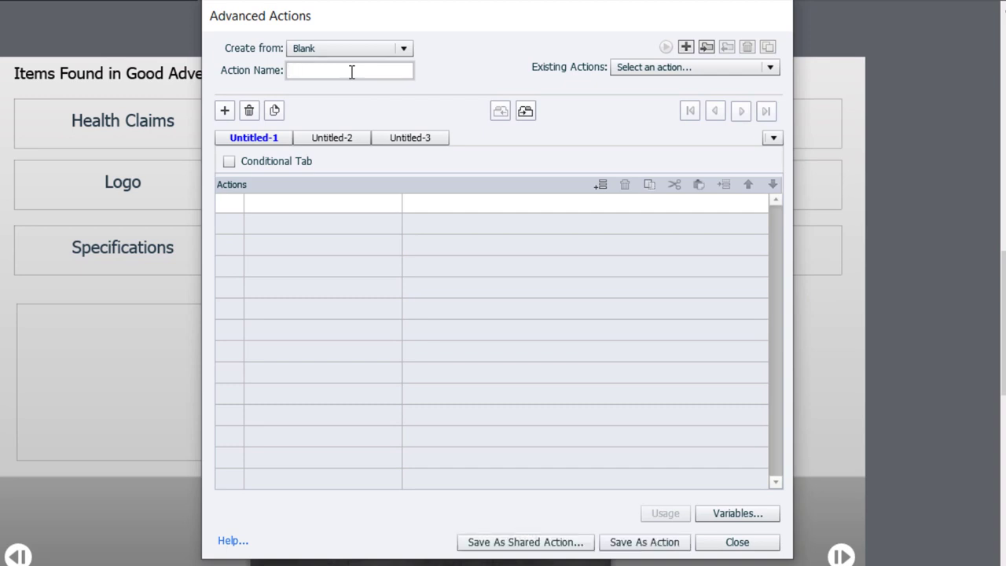
pyautogui.write('If_Interaction_Completed')
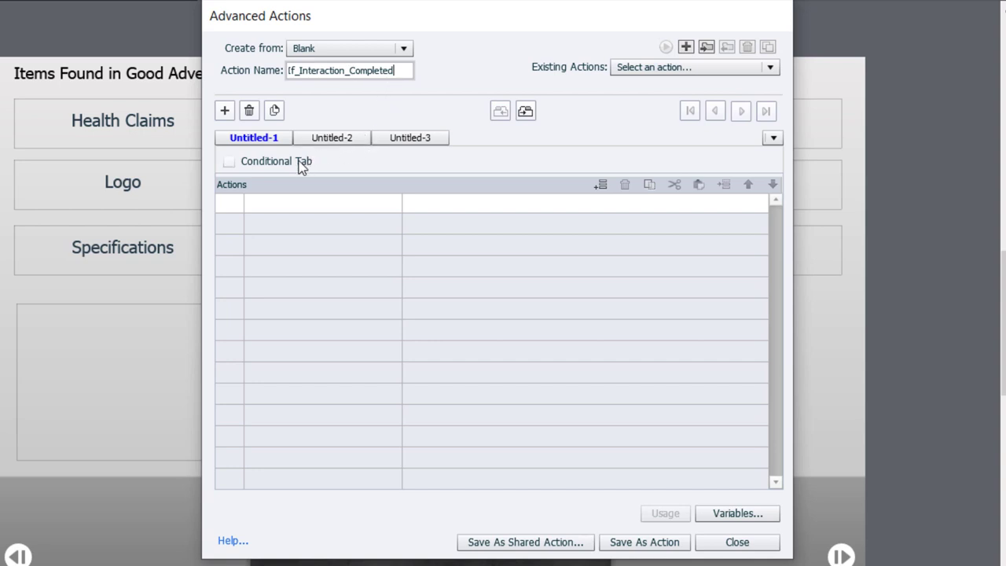
pyautogui.click(230, 164)
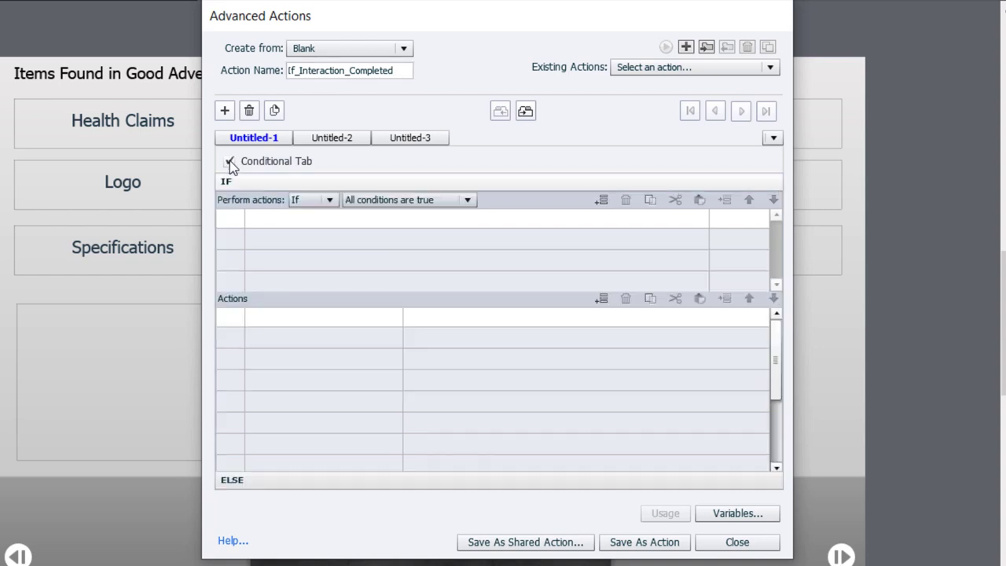
# - Define the IF condition as variable _slide_01_visited is equal to the literal 1
pyautogui.click(275, 224)
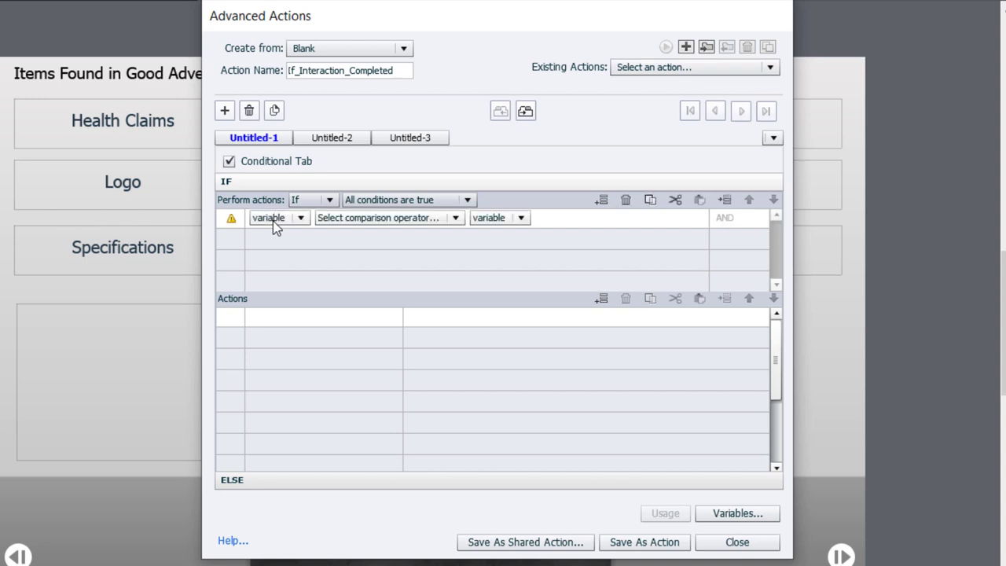
pyautogui.click(274, 224)
pyautogui.click(270, 231)
pyautogui.scroll(-1, 333, 272)
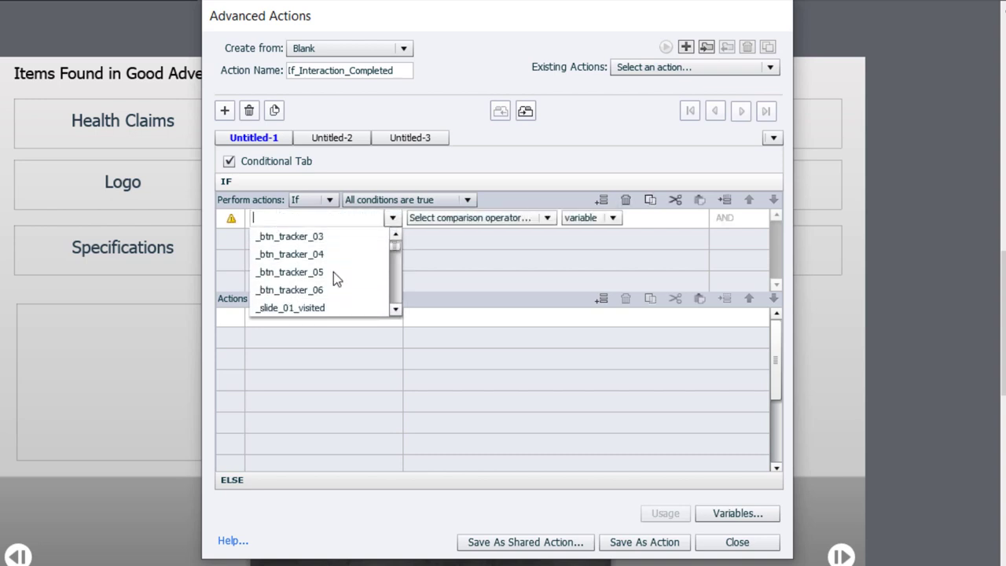
pyautogui.click(292, 309)
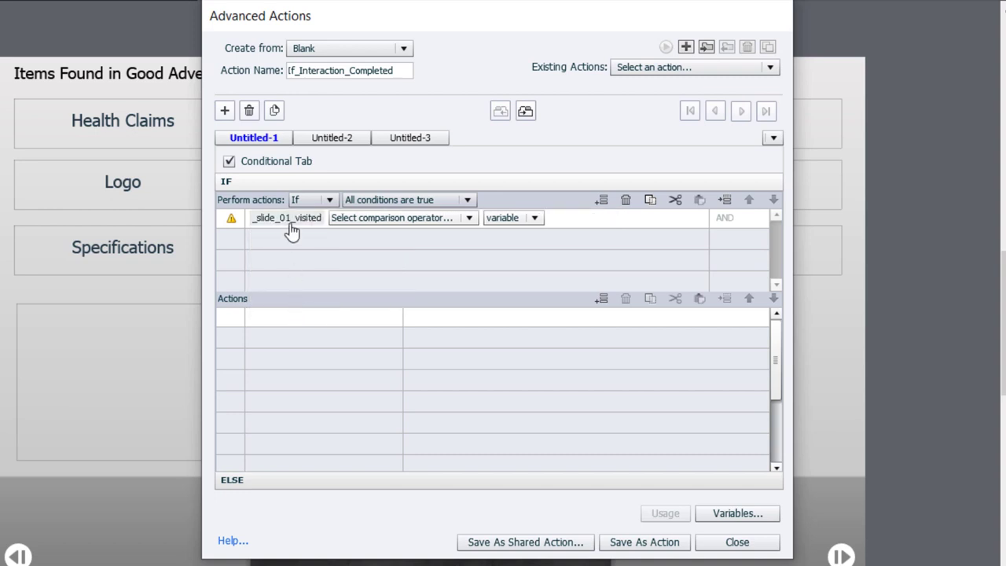
pyautogui.click(401, 221)
pyautogui.click(404, 236)
pyautogui.click(435, 219)
pyautogui.click(427, 250)
pyautogui.write('1')
pyautogui.press('Return')
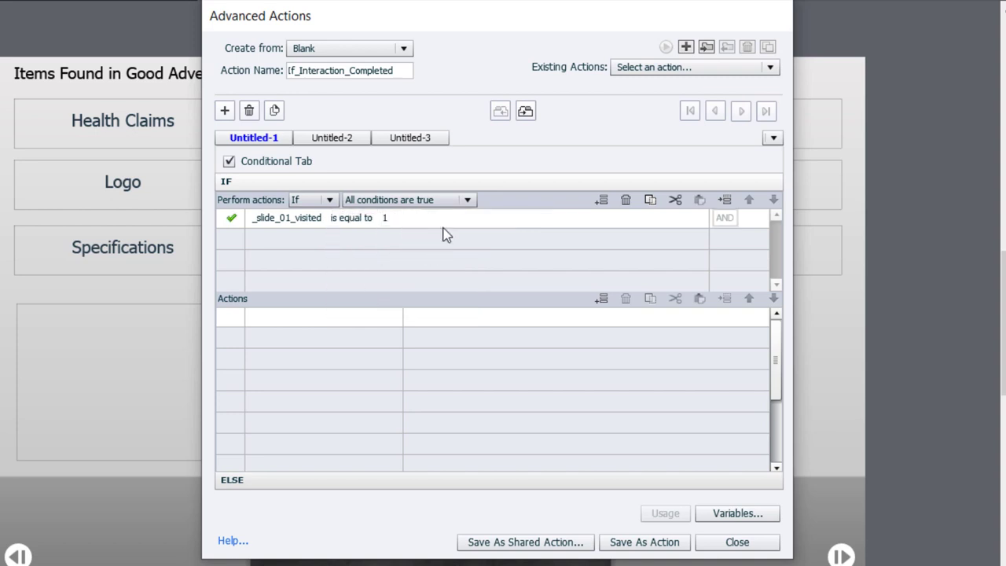
# - Add an Enable action for Next_Button_Slide_01 to the IF branch
pyautogui.click(275, 320)
pyautogui.press('e')
pyautogui.press('n')
pyautogui.press('Return')
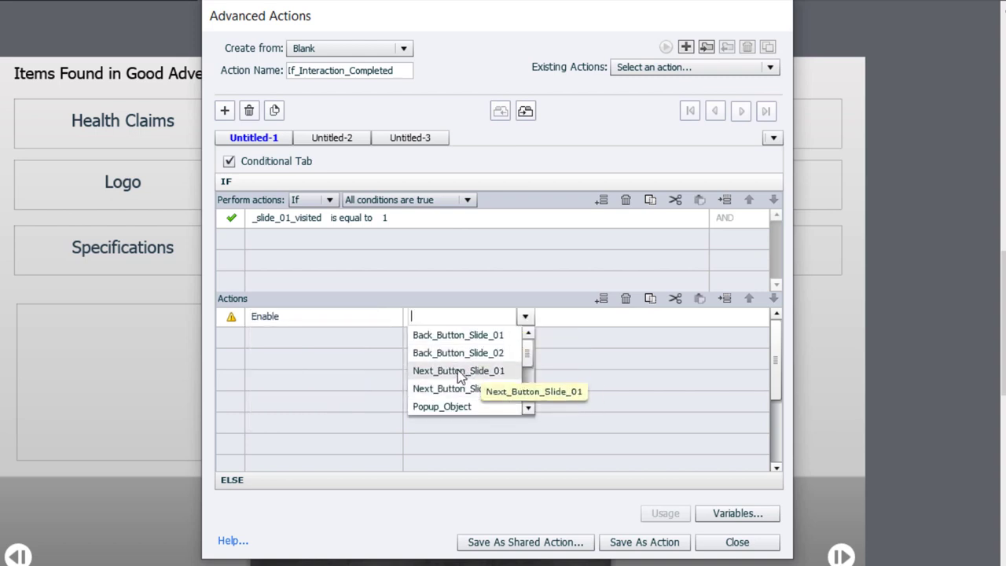
pyautogui.click(459, 371)
# - Add a second IF action that changes the state of Next_Button_Slide_01 to Normal
pyautogui.click(266, 339)
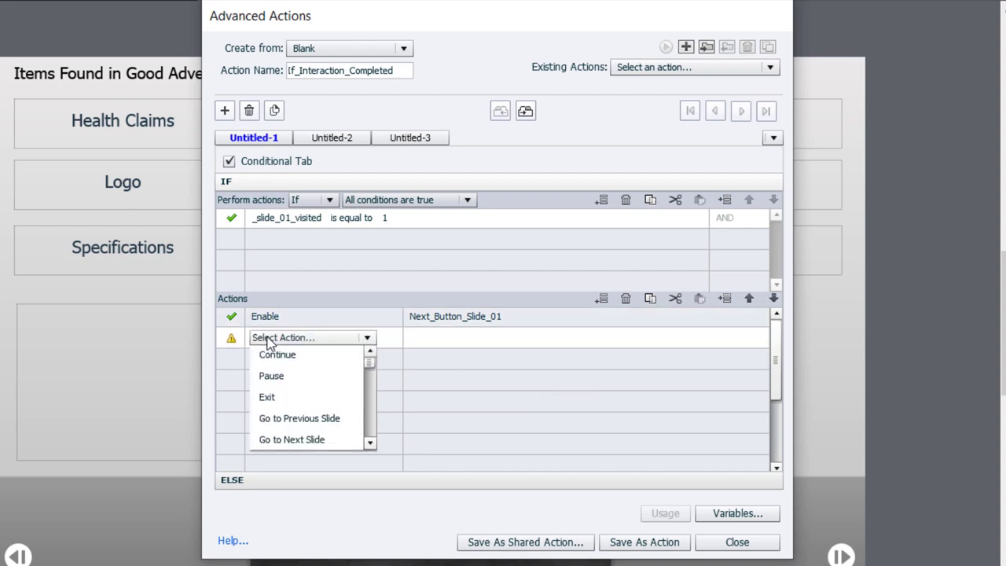
pyautogui.press('e')
pyautogui.press('c')
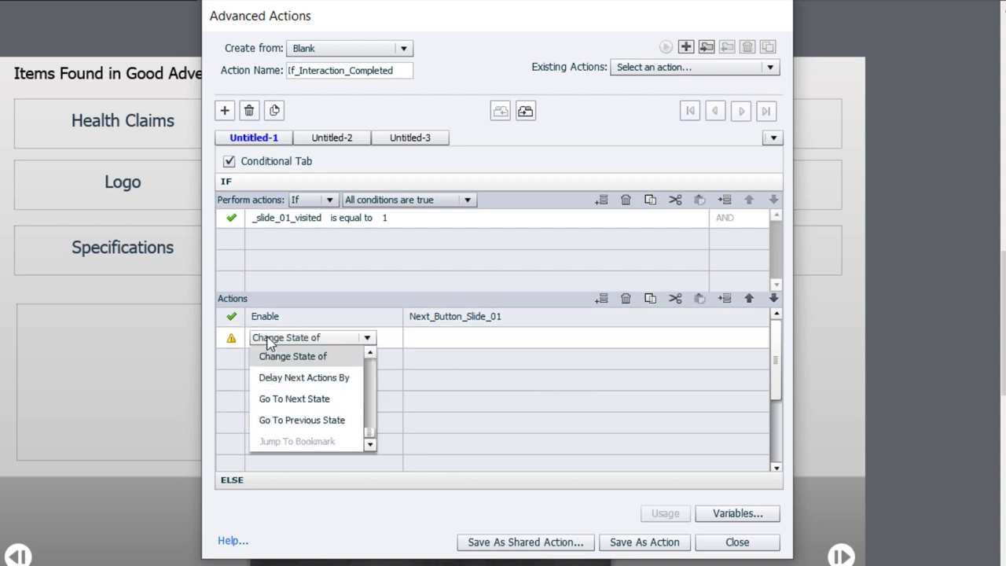
pyautogui.click(272, 355)
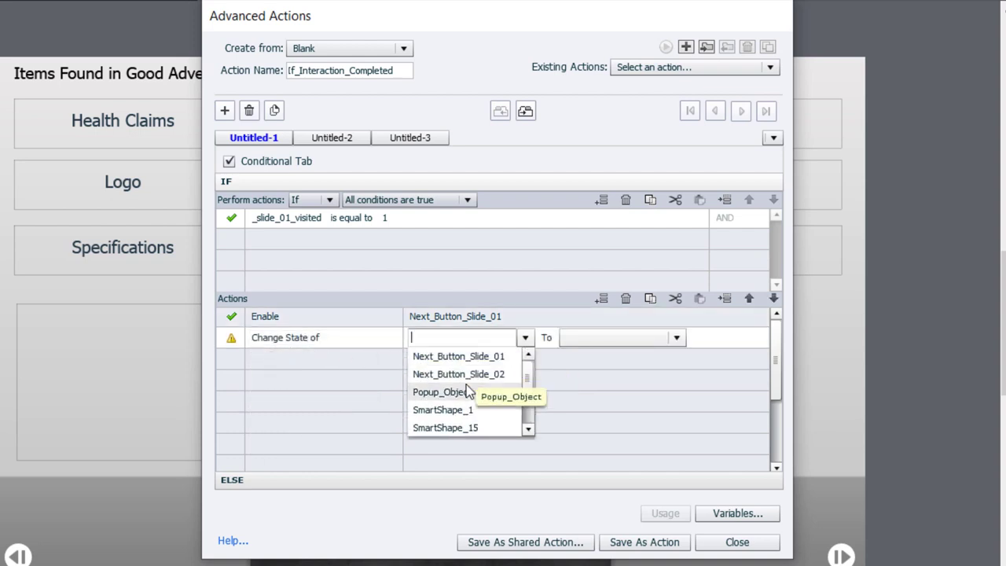
pyautogui.click(436, 356)
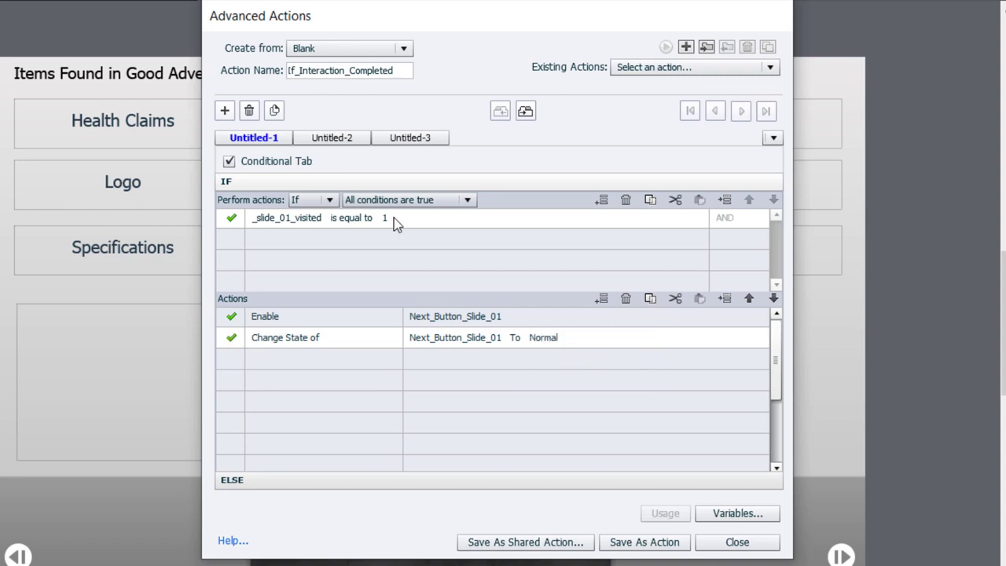
# - Add a Disable action for Next_Button_Slide_01 to the ELSE branch
pyautogui.click(375, 478)
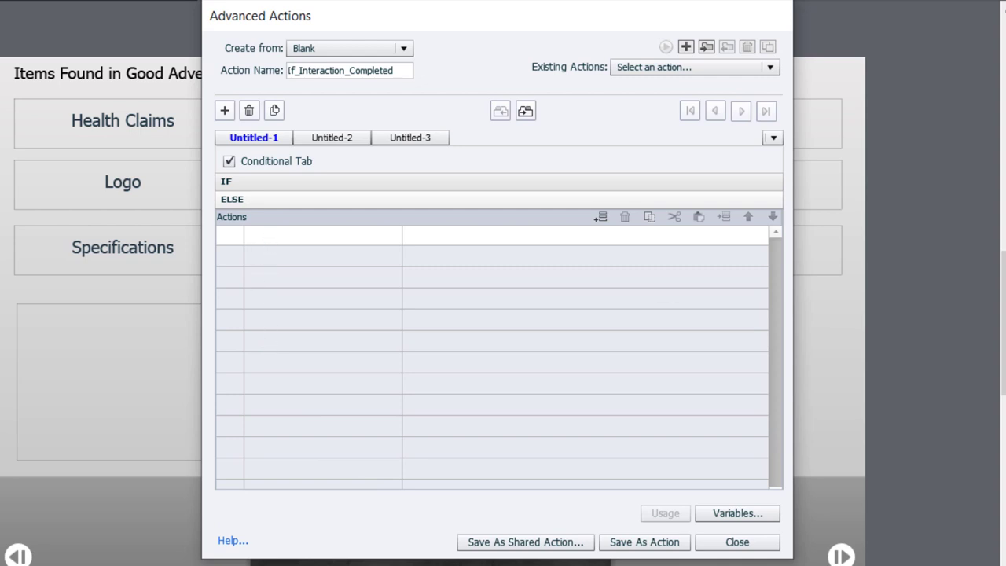
pyautogui.click(307, 237)
pyautogui.scroll(-4, 278, 251)
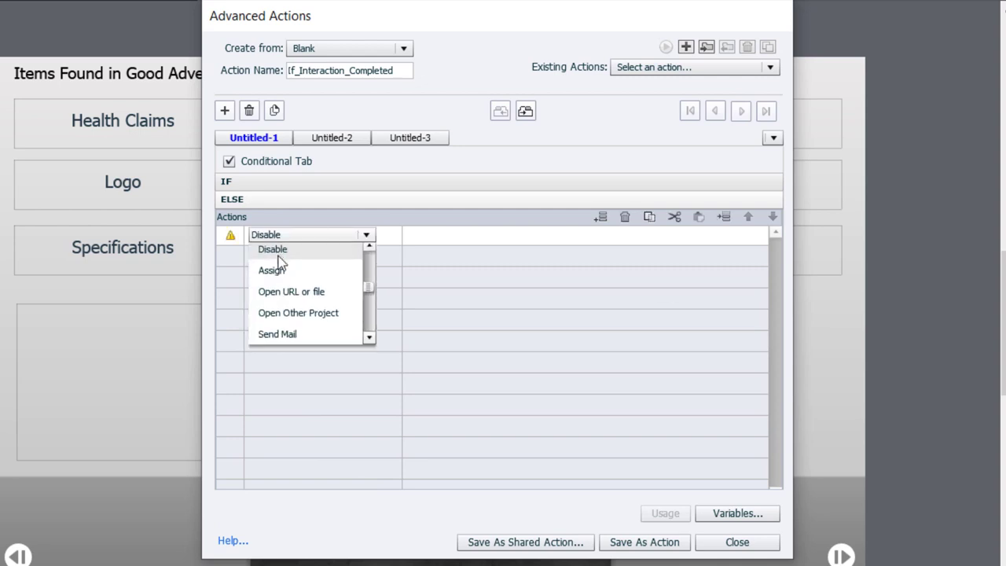
pyautogui.press('Return')
pyautogui.click(460, 290)
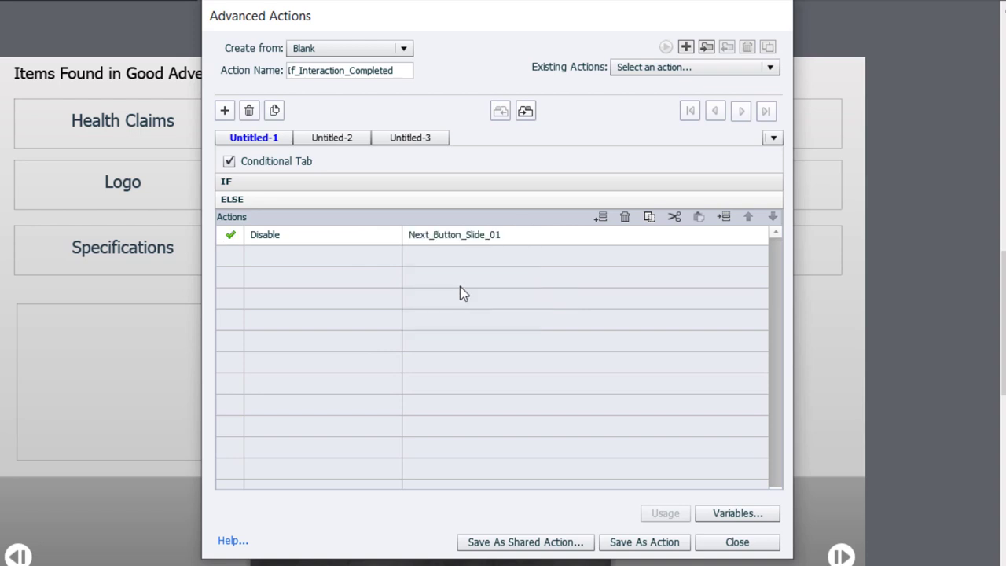
# - Add a second ELSE action that changes the state of Next_Button_Slide_01 to Disabled
pyautogui.click(263, 258)
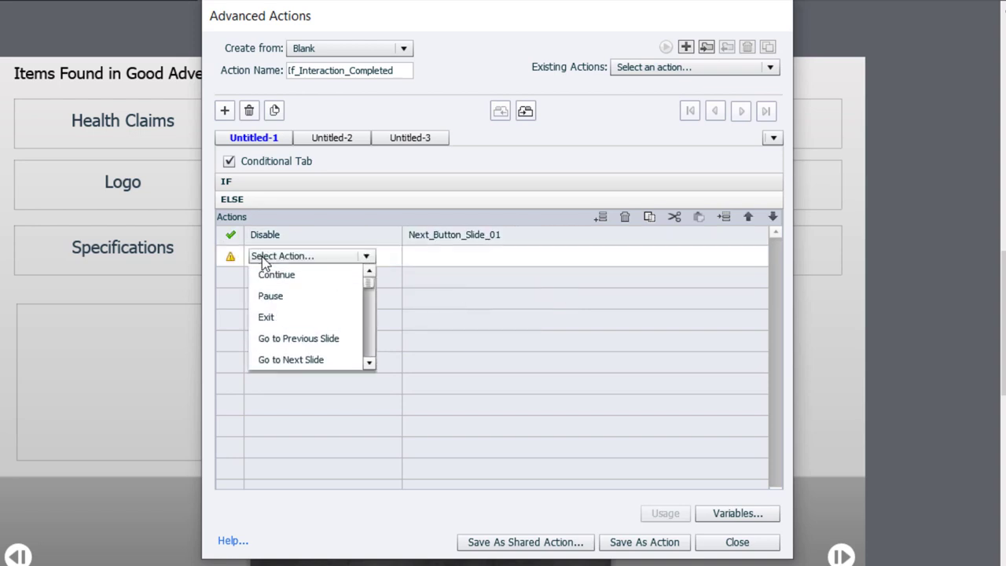
pyautogui.scroll(-10, 262, 256)
pyautogui.click(267, 275)
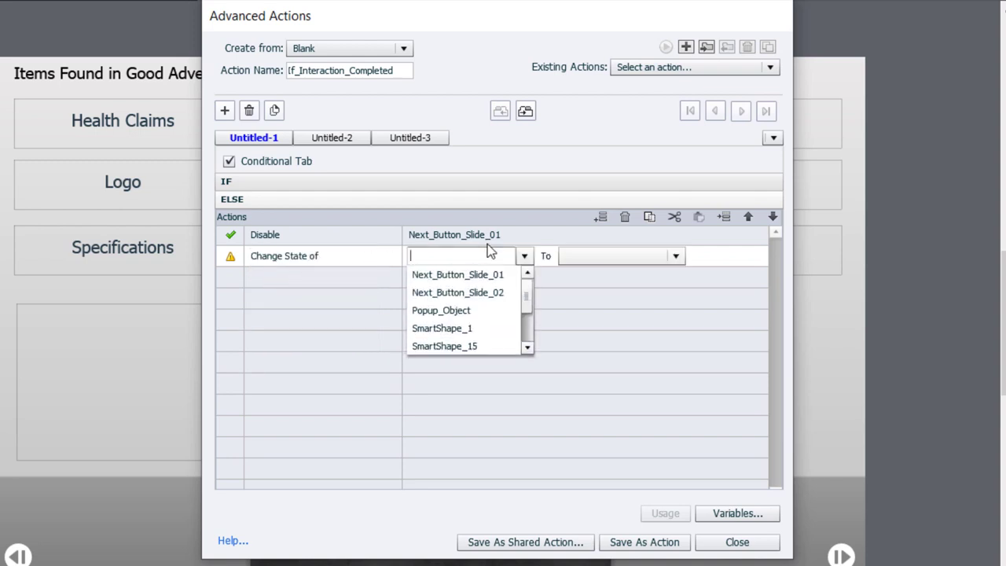
pyautogui.click(465, 275)
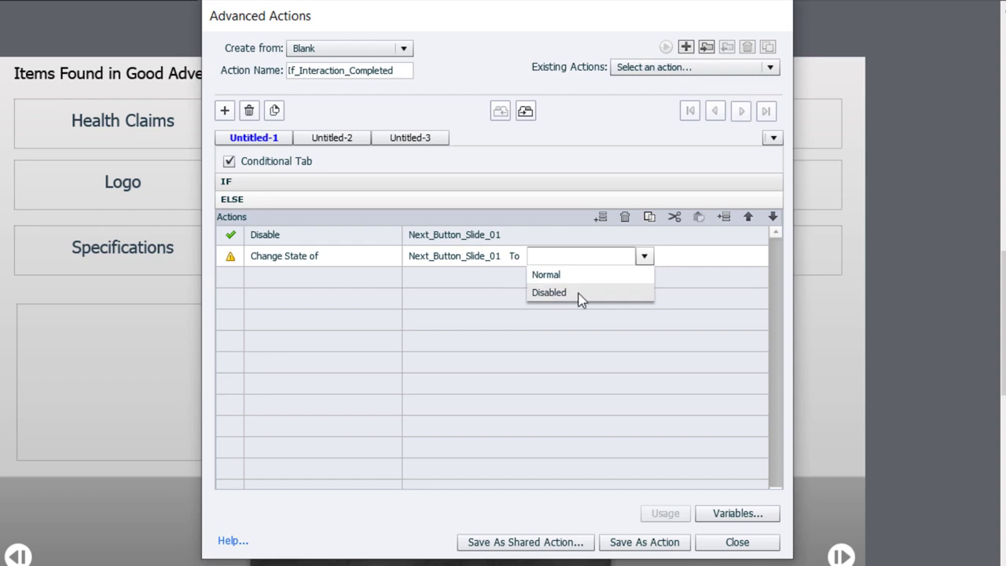
pyautogui.click(576, 293)
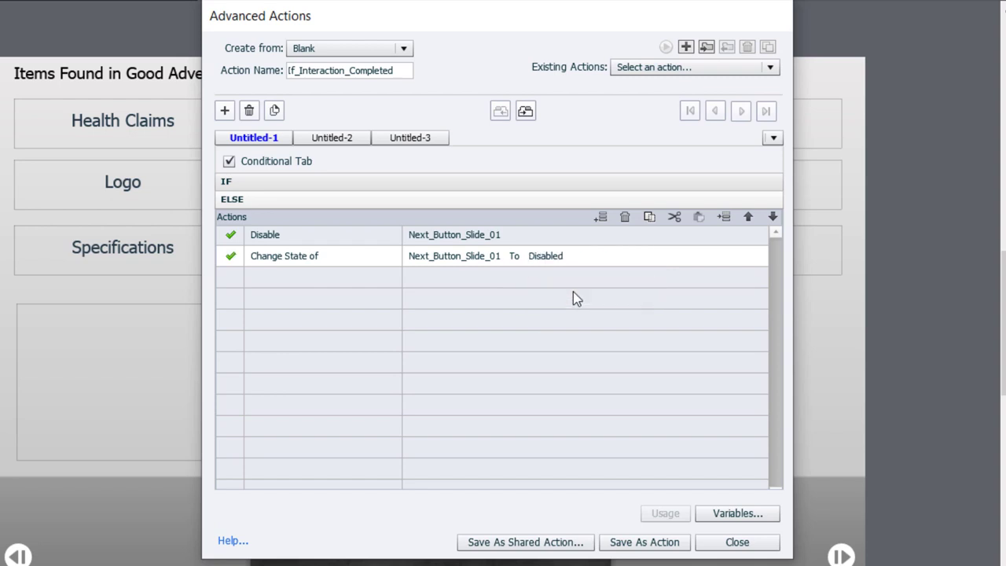
# - Save the conditional script as an action and close the Advanced Actions dialog
pyautogui.click(657, 543)
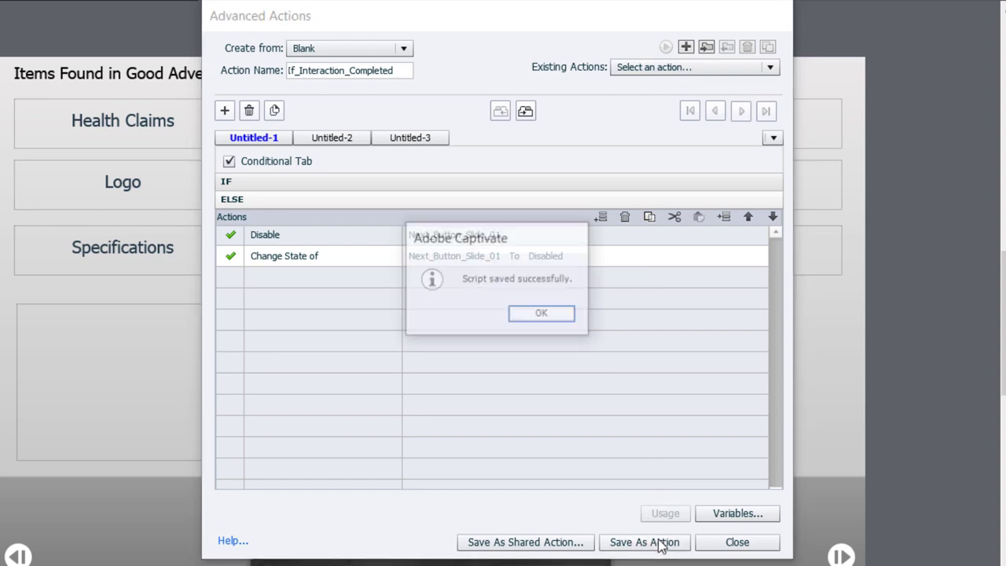
pyautogui.click(551, 319)
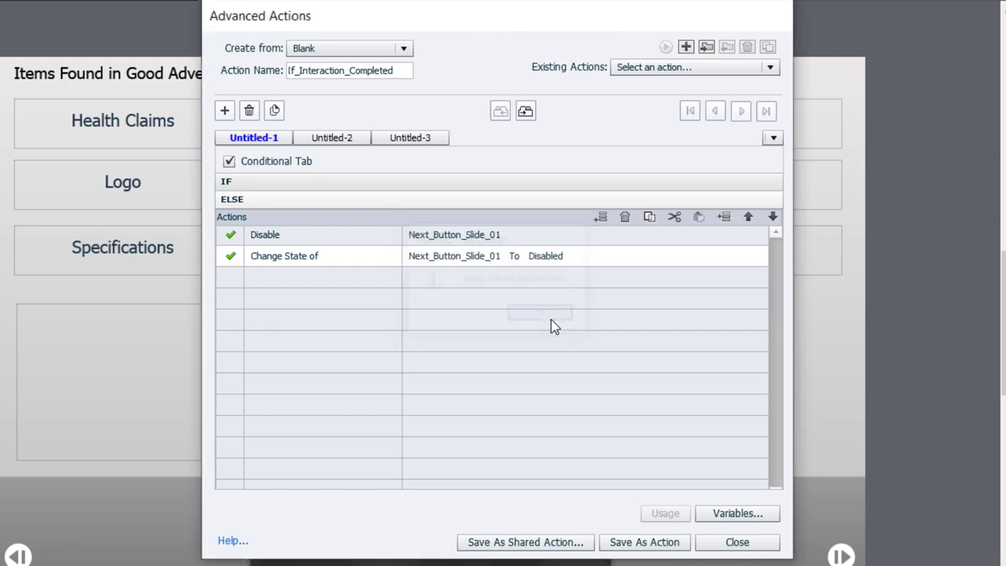
pyautogui.click(759, 552)
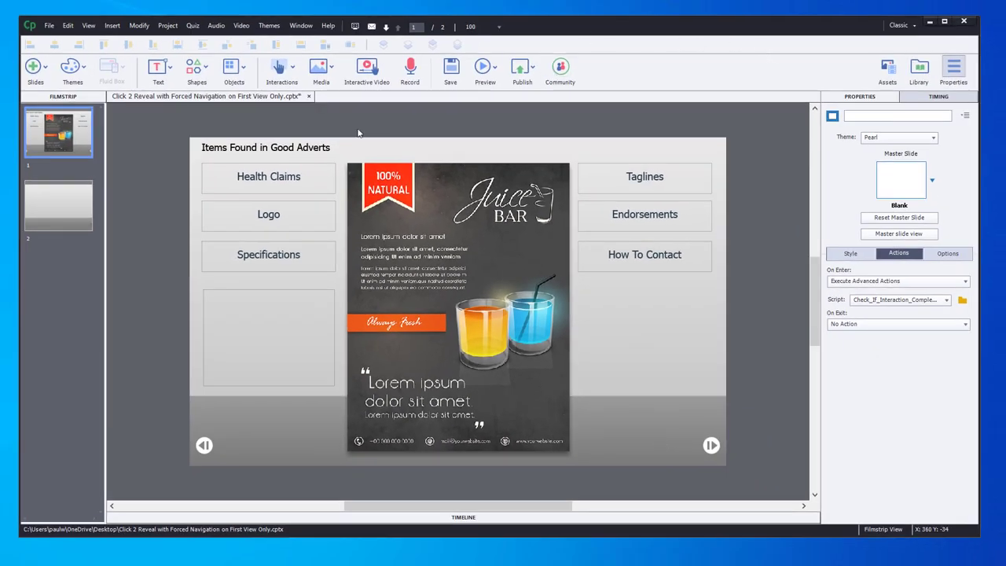
# - Set the Health Claims button's On Success action to Execute Advanced Actions and open the advanced action editor
pyautogui.click(270, 178)
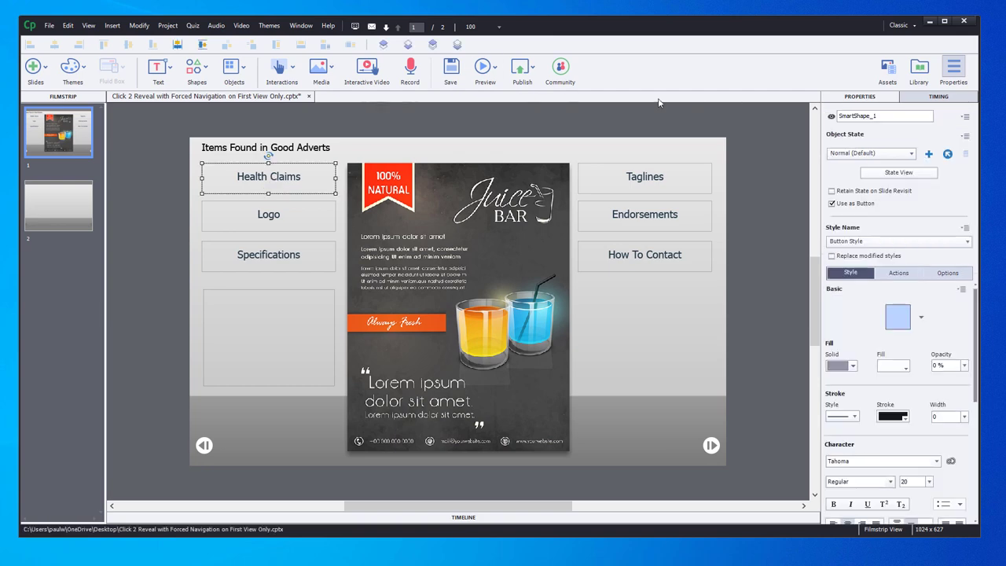
pyautogui.click(900, 275)
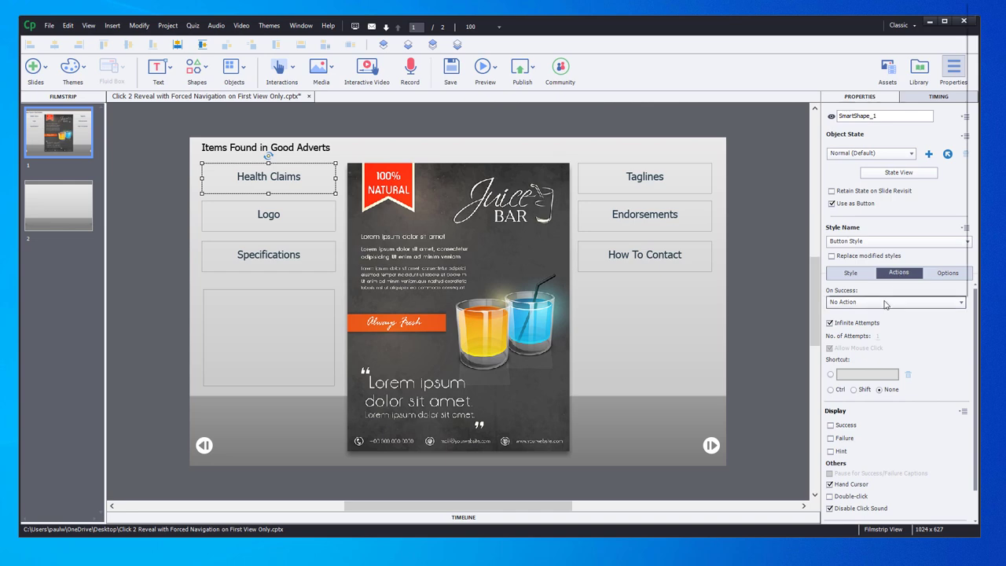
pyautogui.click(887, 302)
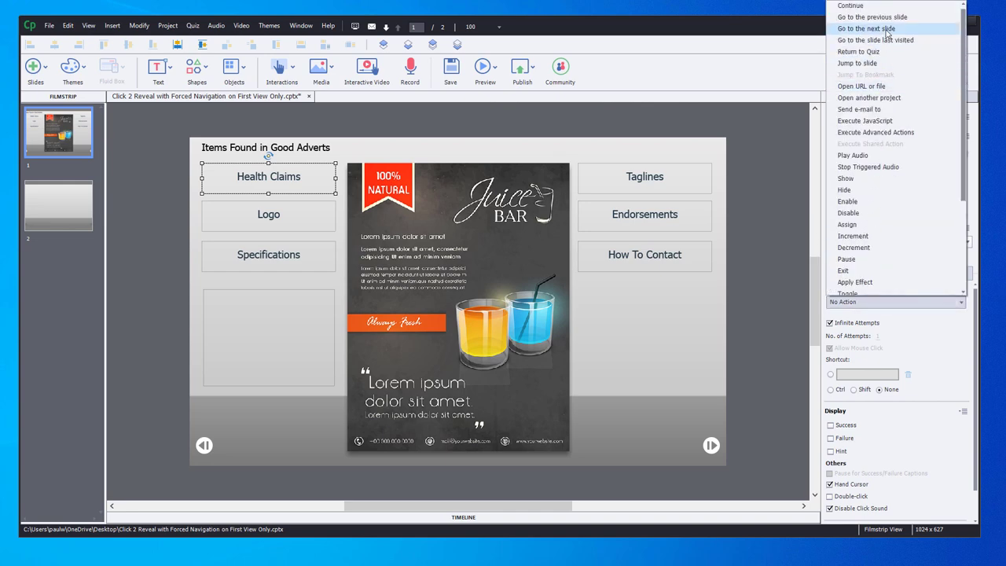
pyautogui.click(876, 132)
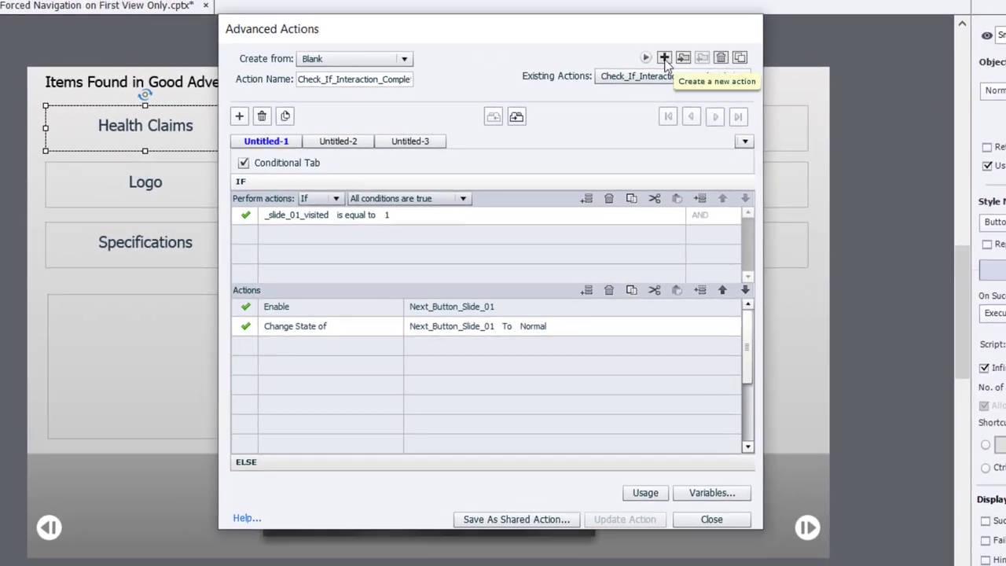
# - Create a new blank advanced action named Button01_Slide01
pyautogui.click(664, 59)
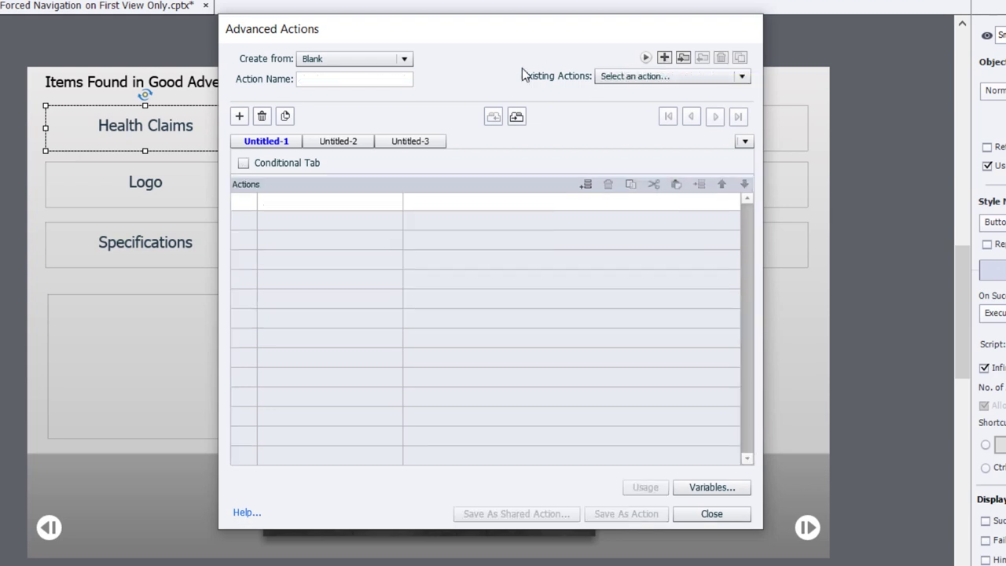
pyautogui.click(351, 80)
pyautogui.write('Button01')
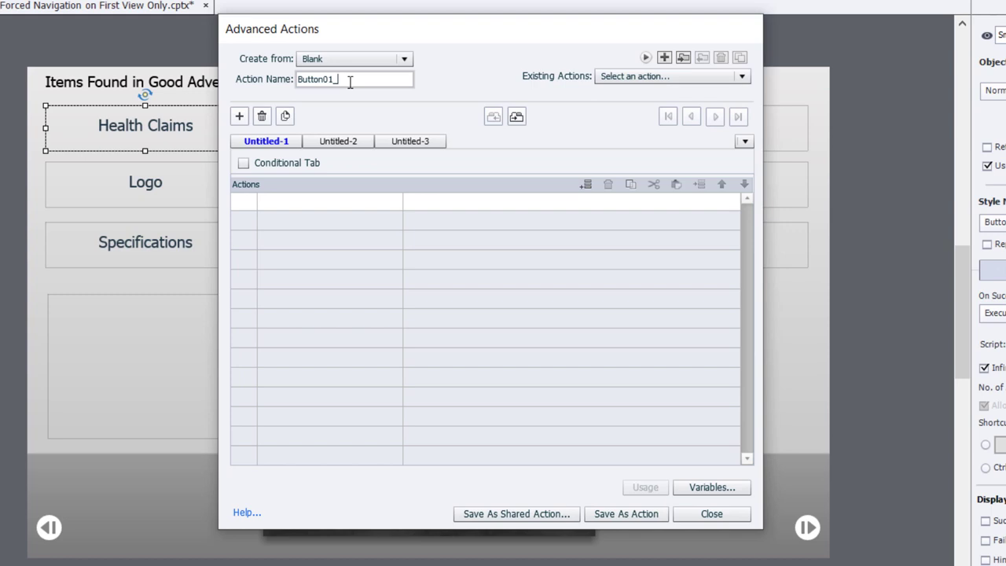
pyautogui.write('_Slide01')
# - Add an action that changes the state of Popup_Object to Health_Claims
pyautogui.click(287, 205)
pyautogui.scroll(-5, 287, 216)
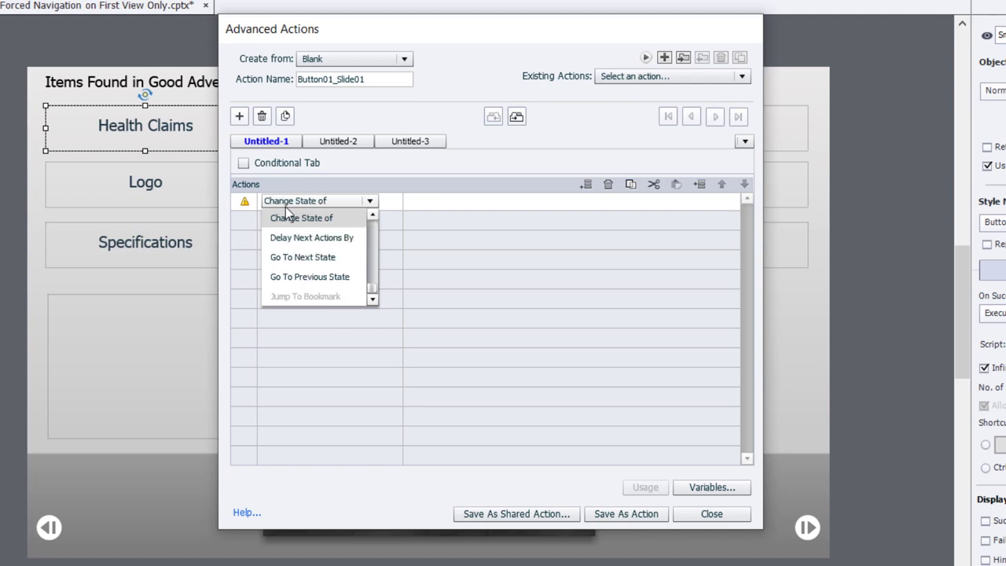
pyautogui.click(287, 218)
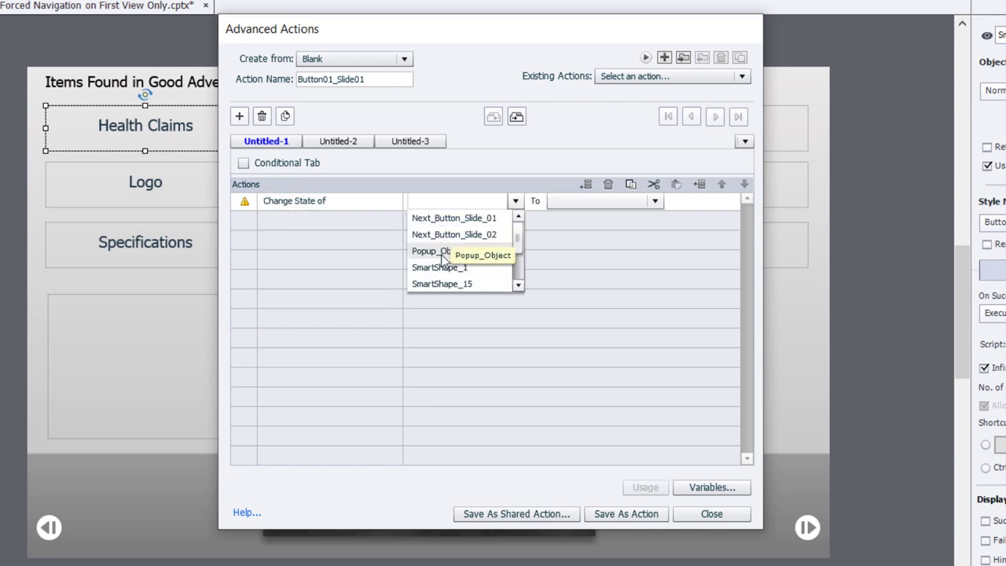
pyautogui.click(438, 252)
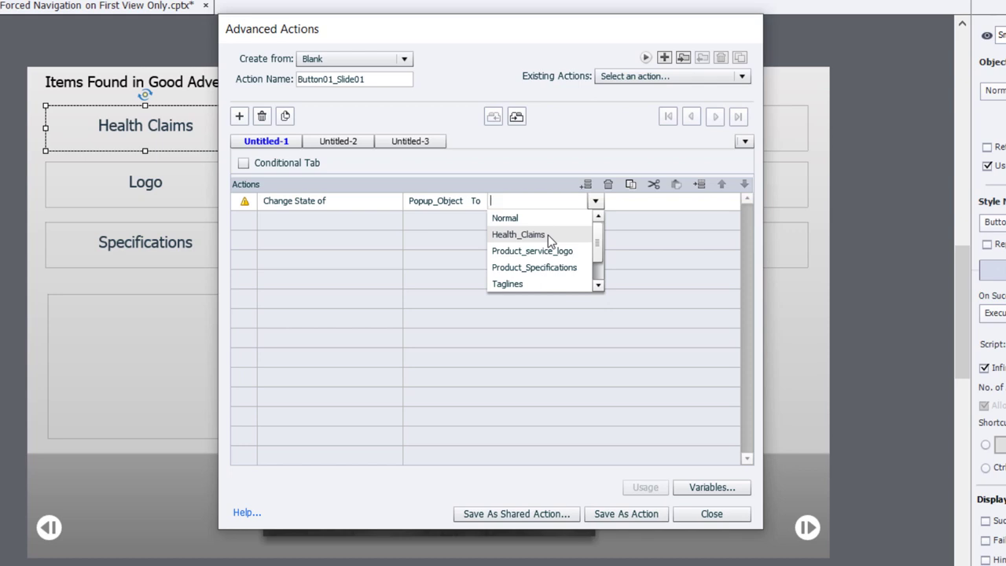
pyautogui.scroll(-1, 548, 235)
pyautogui.click(232, 259)
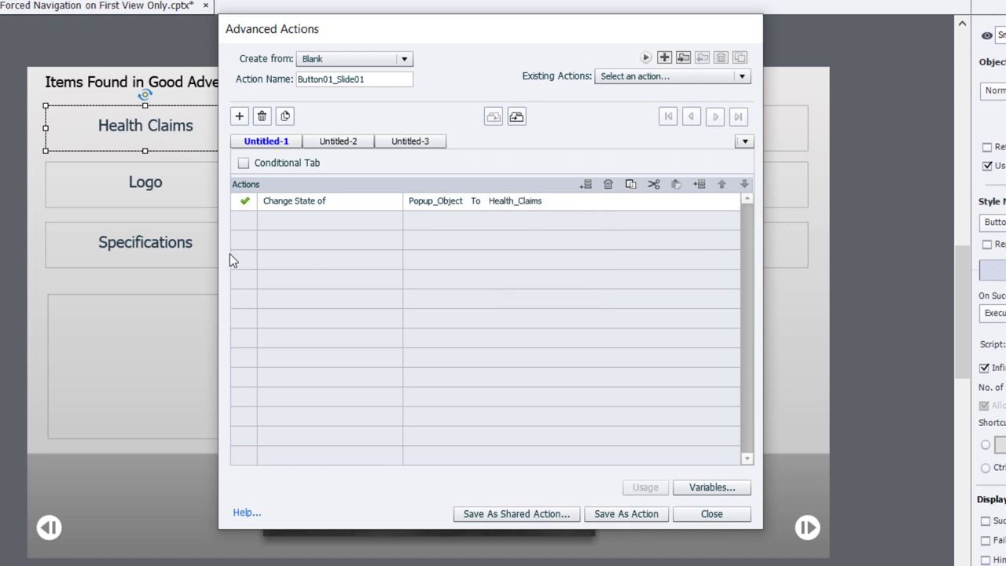
# - Add an Assign action that sets _btn_tracker_01 to the literal 1
pyautogui.doubleClick(282, 220)
pyautogui.write('as')
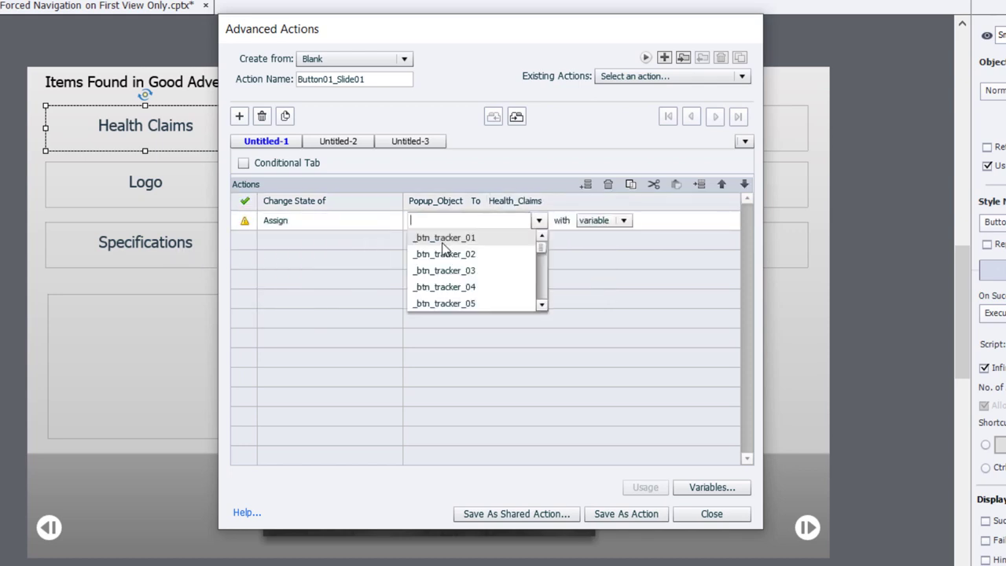
pyautogui.click(442, 244)
pyautogui.click(549, 222)
pyautogui.click(539, 249)
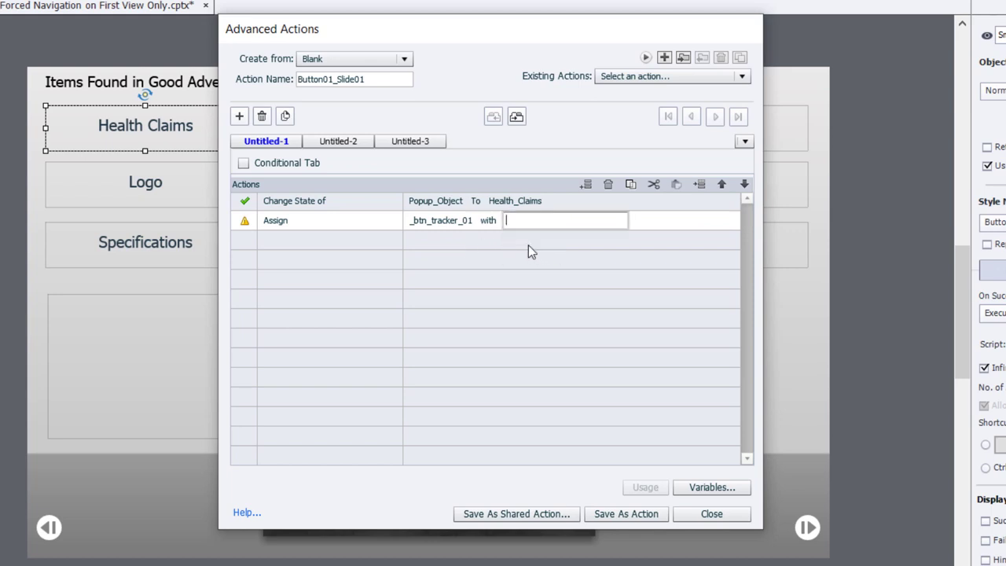
pyautogui.press('Return')
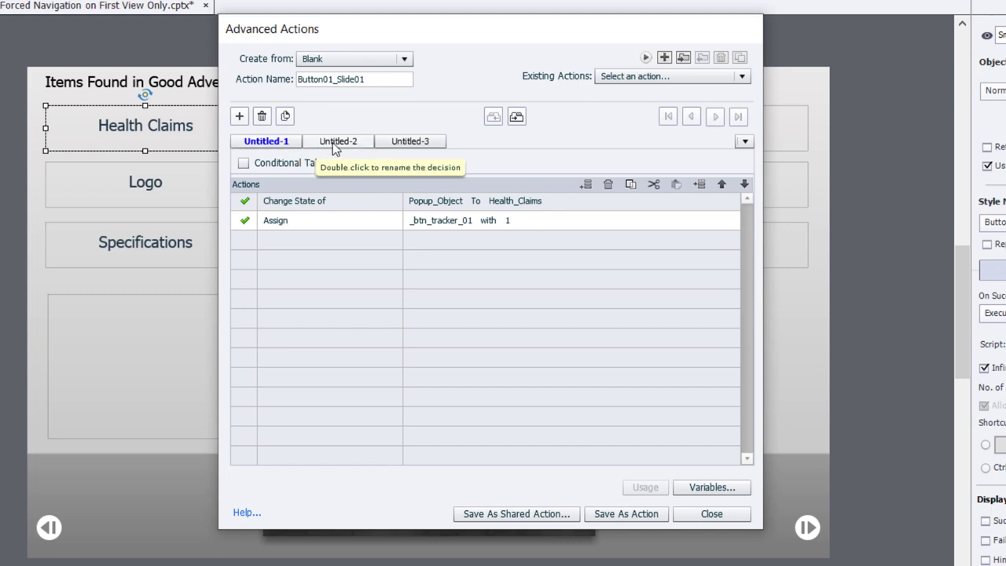
# - Rename the first decision of the action as Button Items
pyautogui.doubleClick(283, 140)
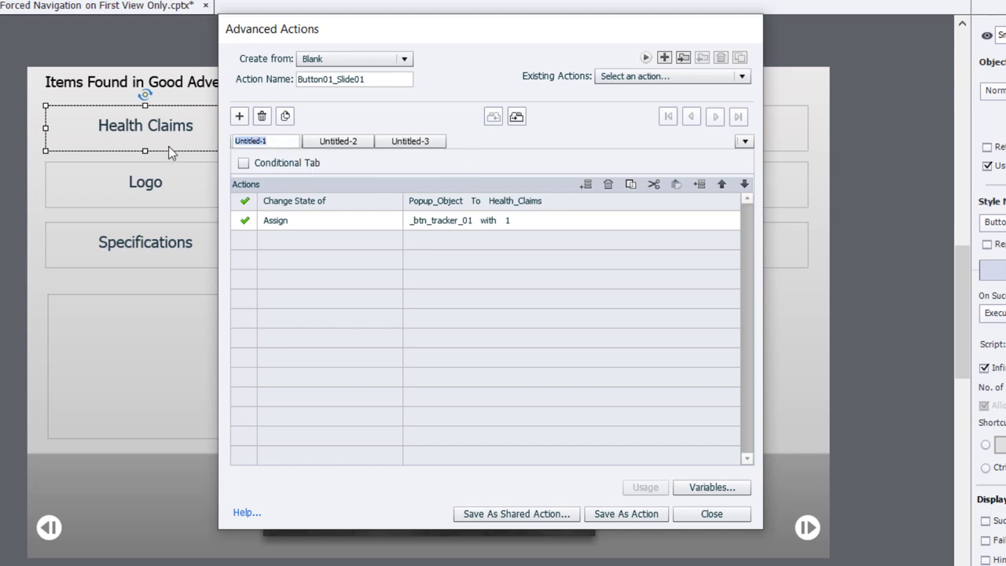
pyautogui.write('Button Items')
pyautogui.press('Return')
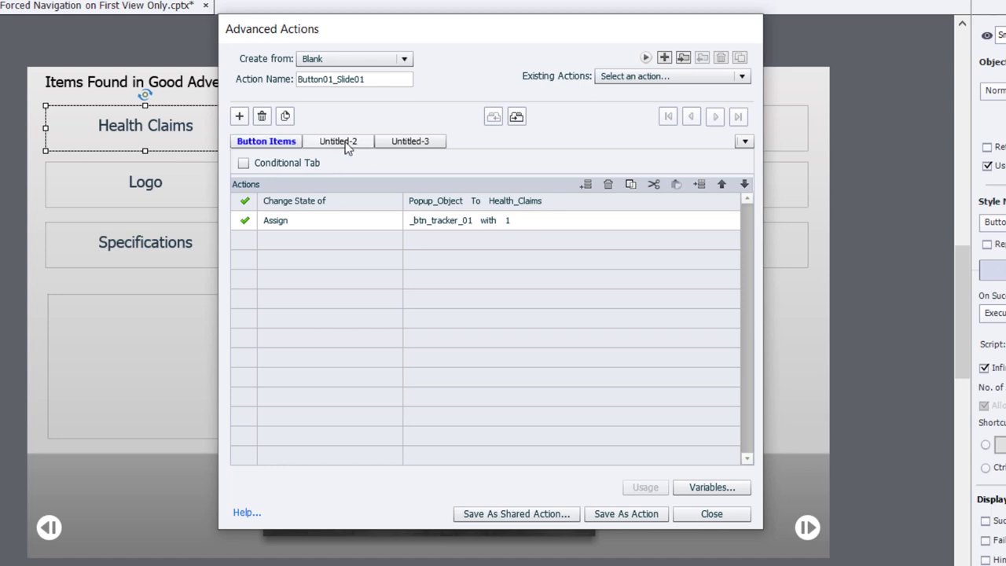
# - Rename the second decision as "Check if interaction comp"
pyautogui.click(348, 144)
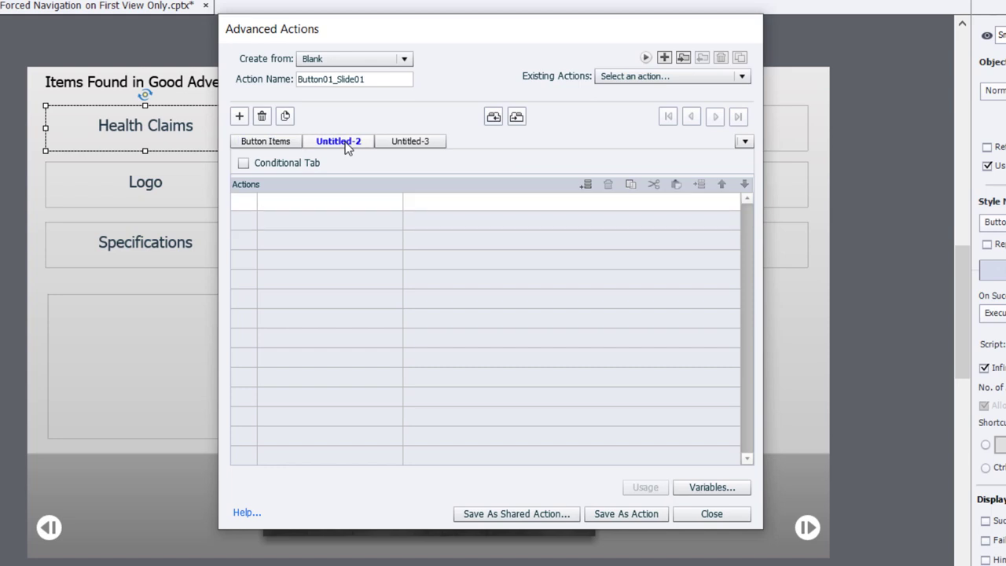
pyautogui.click(350, 145)
pyautogui.write('Check if inter')
pyautogui.write('action comp')
pyautogui.press('Return')
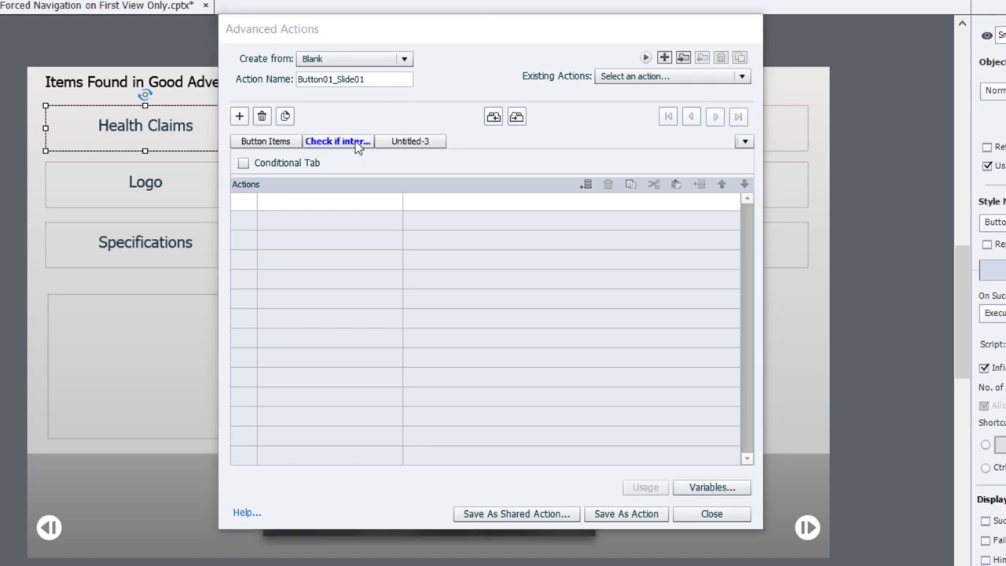
# - Make the second decision conditional and define its IF condition as variable _btn_tracker_01 is equal to the literal 1
pyautogui.click(244, 163)
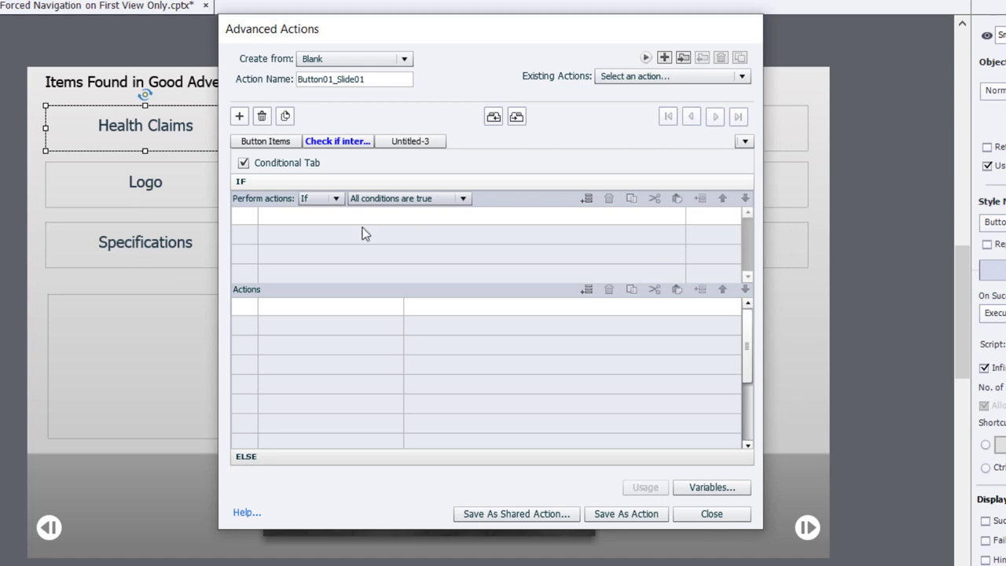
pyautogui.doubleClick(297, 217)
pyautogui.click(292, 214)
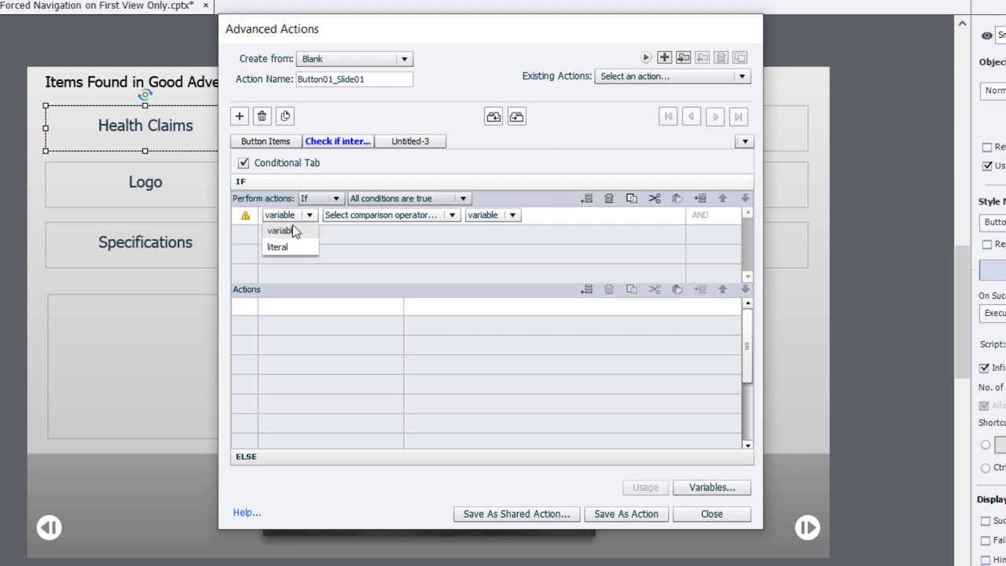
pyautogui.click(292, 228)
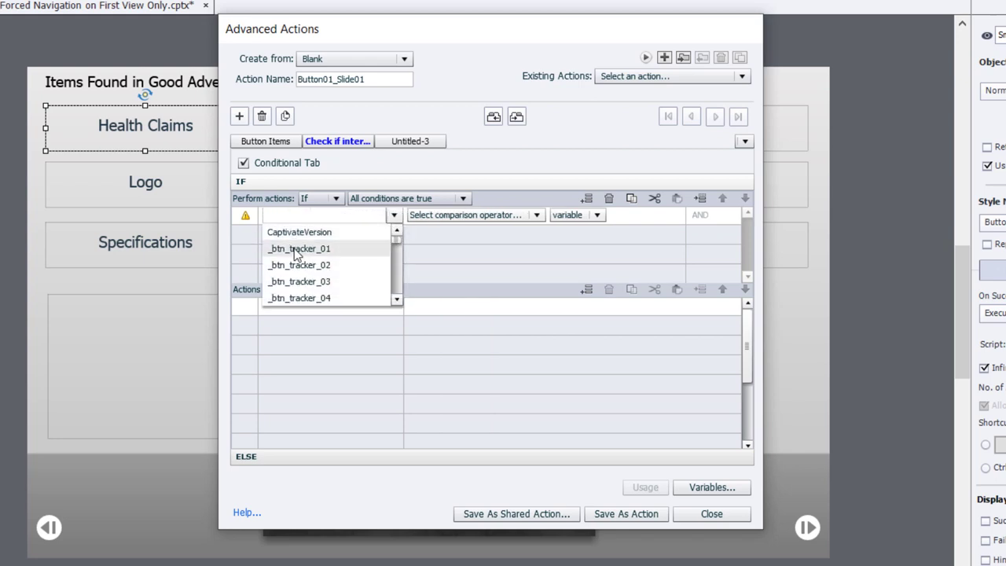
pyautogui.click(294, 248)
pyautogui.click(391, 220)
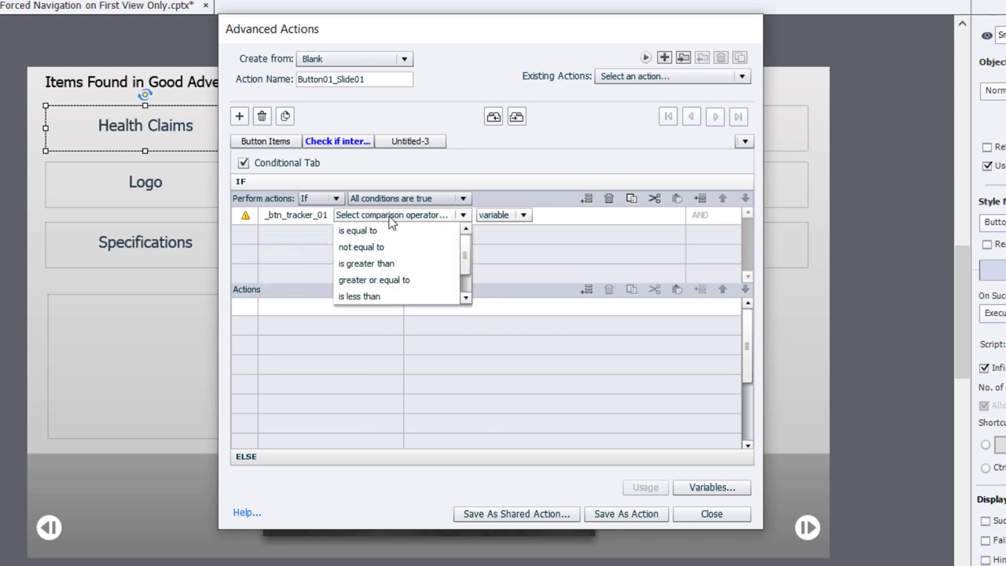
pyautogui.click(388, 232)
pyautogui.click(428, 215)
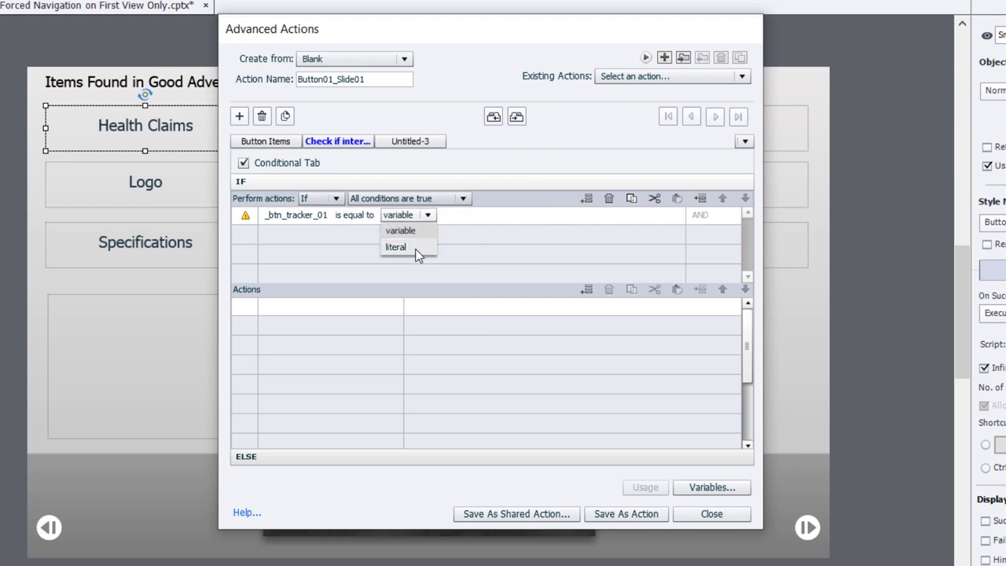
pyautogui.click(421, 249)
pyautogui.write('1')
pyautogui.press('Return')
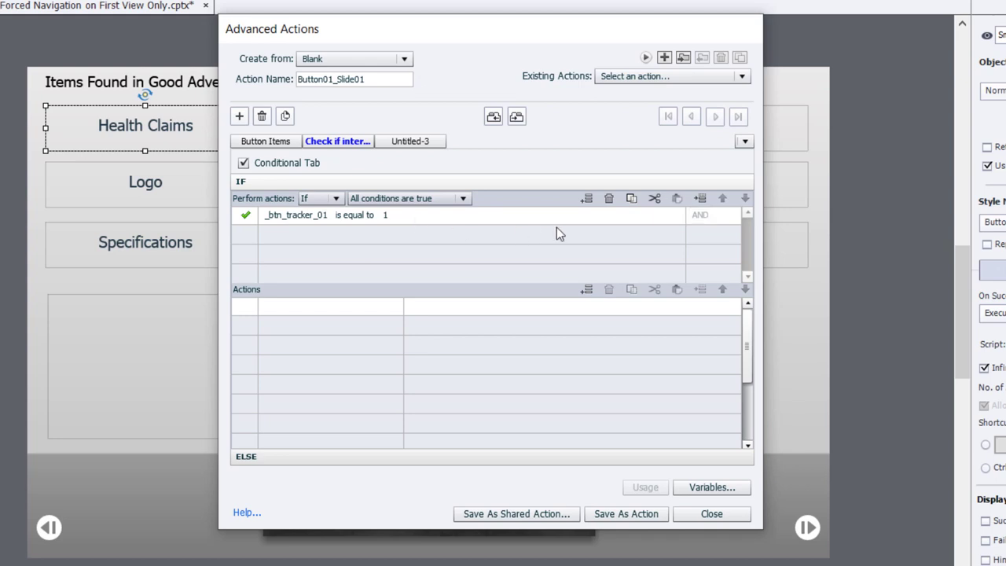
# - Copy the _btn_tracker_01 is equal to 1 condition and paste five duplicates of it into the IF condition list
pyautogui.click(633, 200)
pyautogui.click(350, 233)
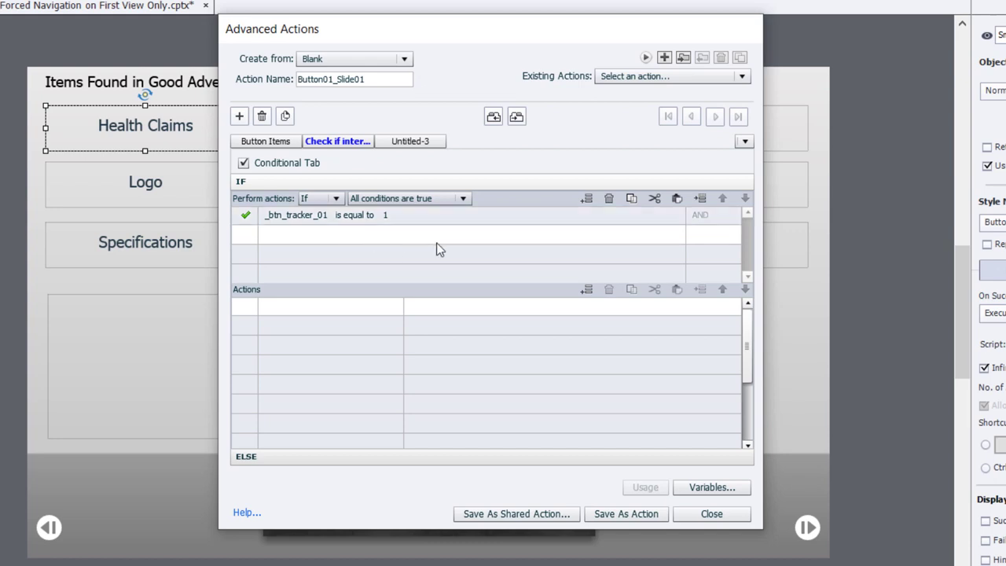
pyautogui.click(676, 198)
pyautogui.click(370, 255)
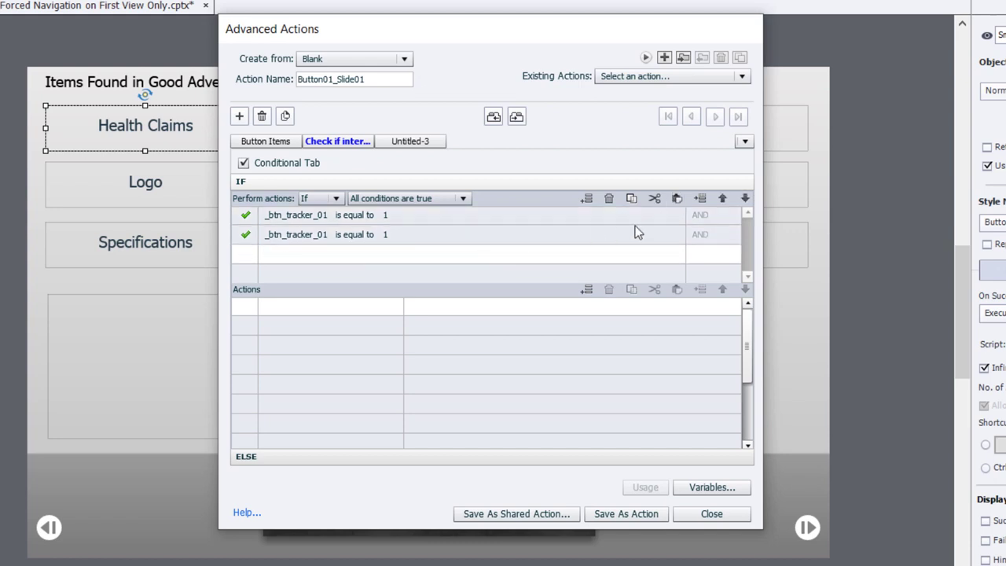
pyautogui.click(676, 198)
pyautogui.click(358, 272)
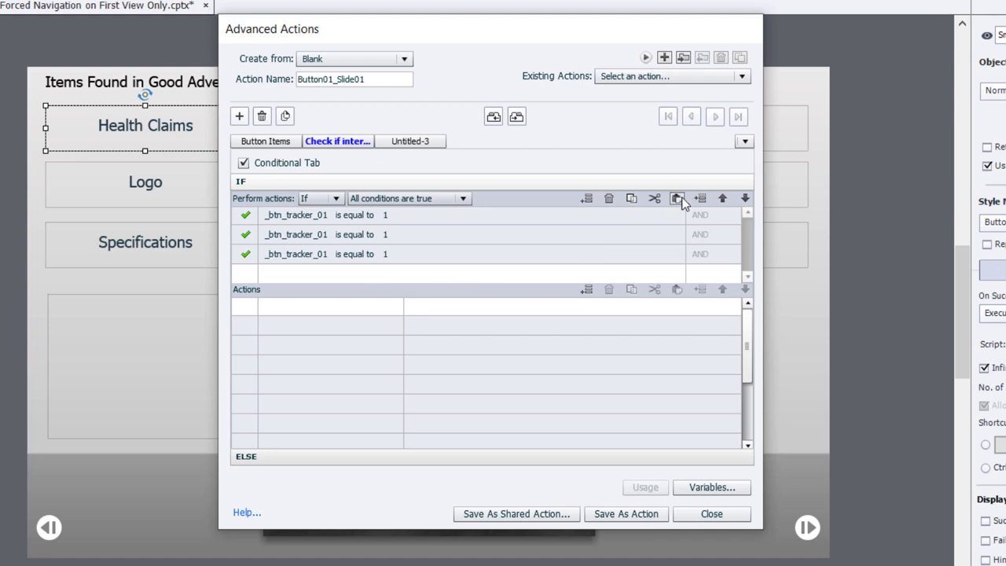
pyautogui.click(676, 198)
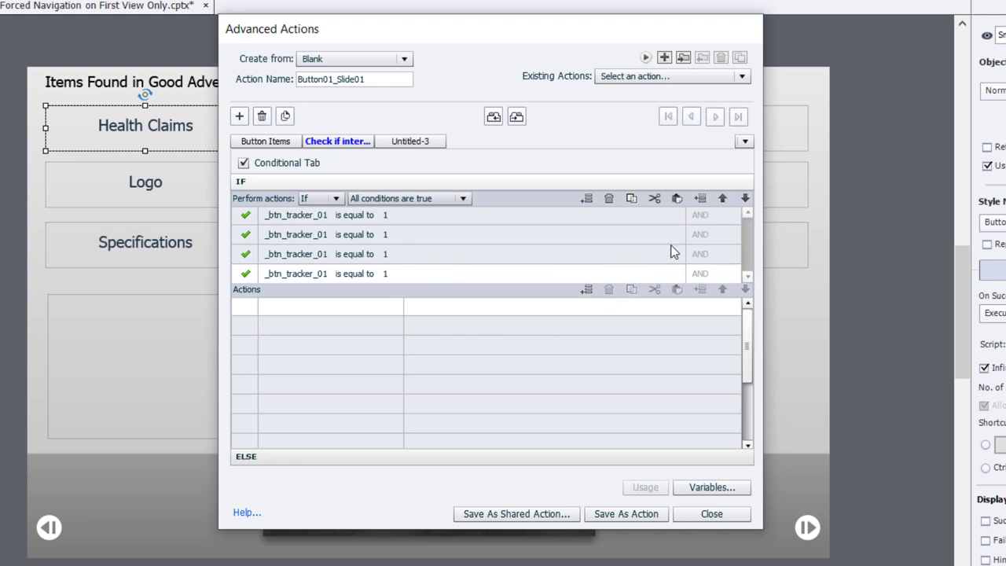
pyautogui.click(698, 199)
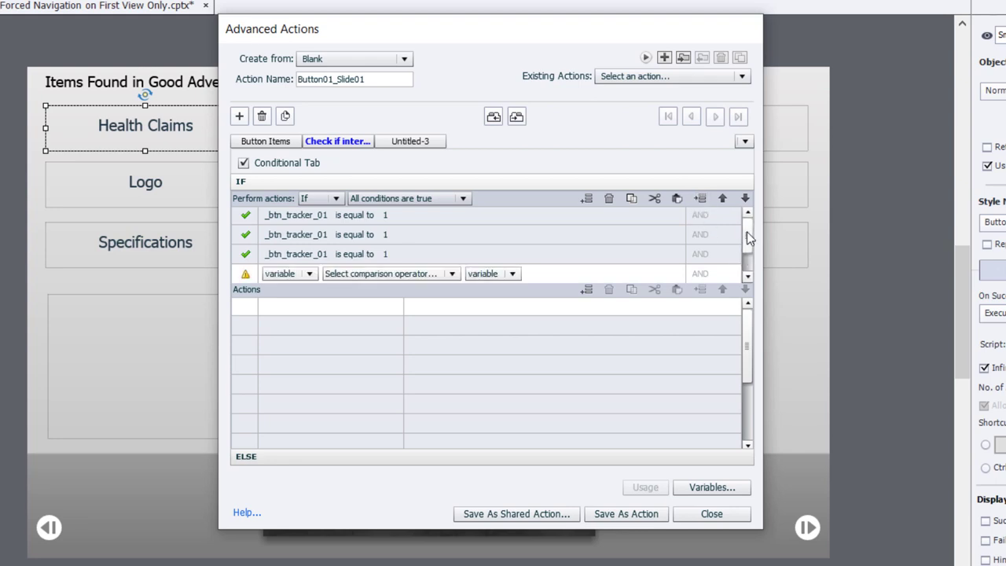
pyautogui.moveTo(747, 235); pyautogui.dragTo(747, 253)
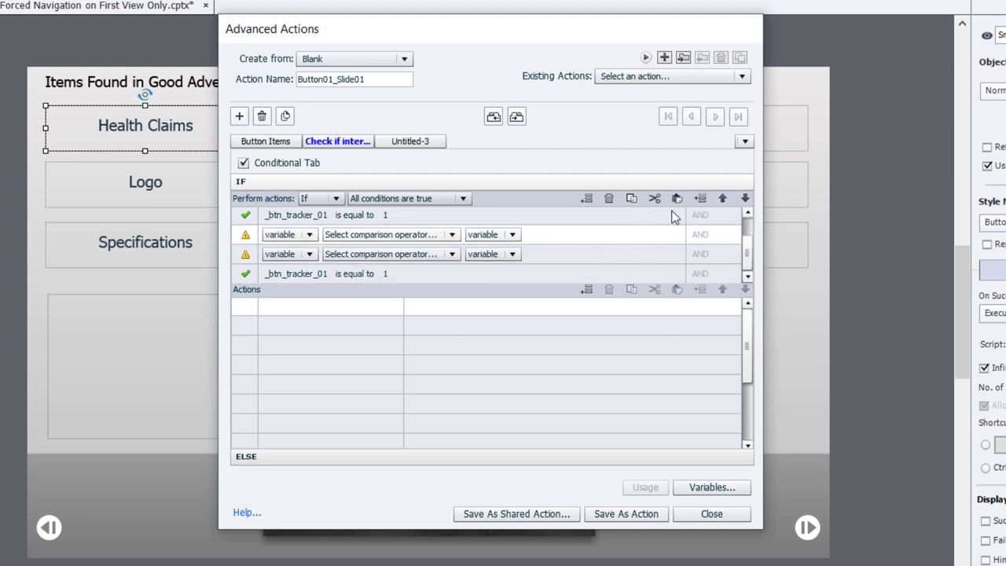
pyautogui.click(677, 198)
pyautogui.click(543, 254)
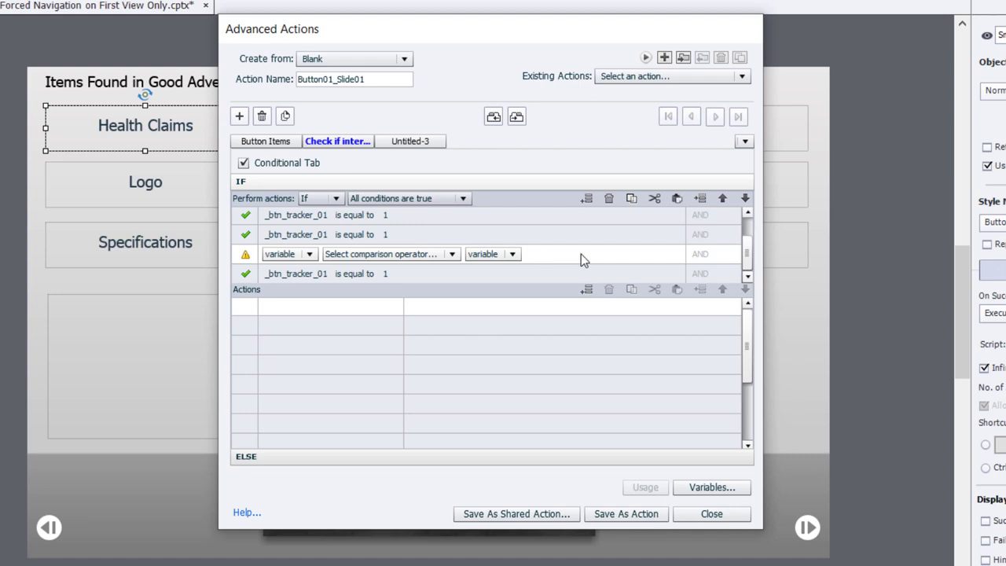
pyautogui.click(675, 198)
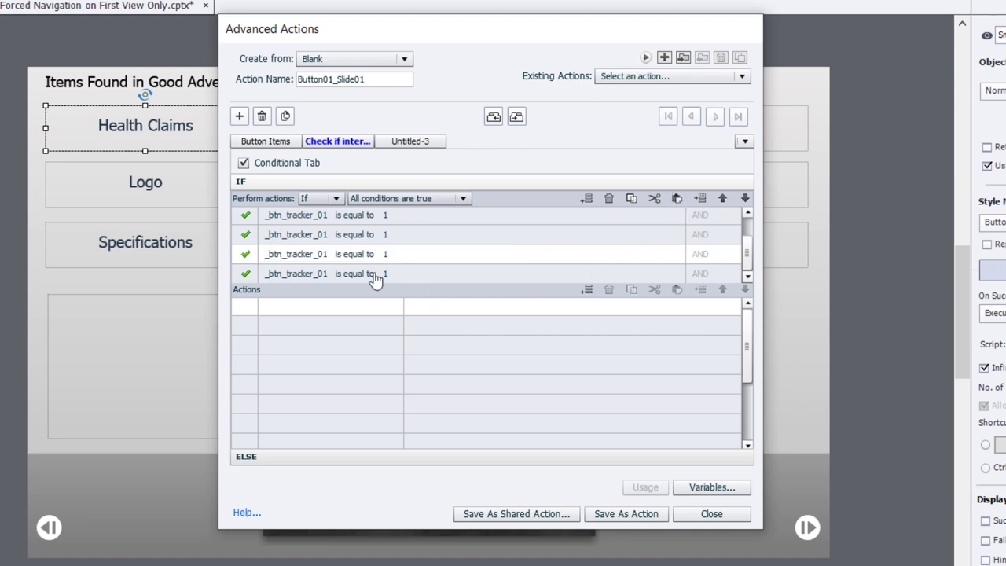
# - Set the variable of the second IF condition to _btn_tracker_02 and of the third to _btn_tracker_03
pyautogui.scroll(2, 395, 270)
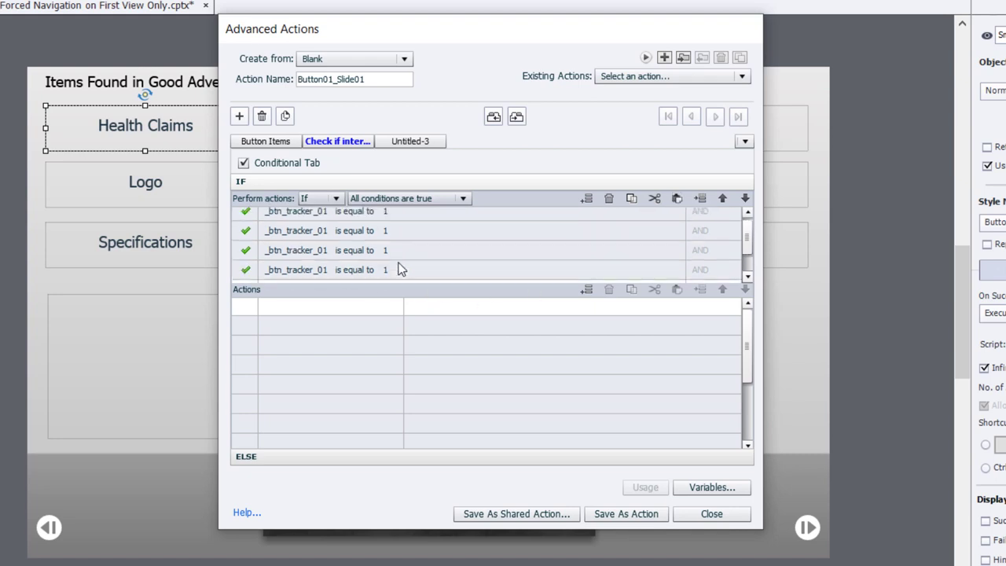
pyautogui.click(299, 236)
pyautogui.click(291, 234)
pyautogui.click(297, 251)
pyautogui.click(303, 283)
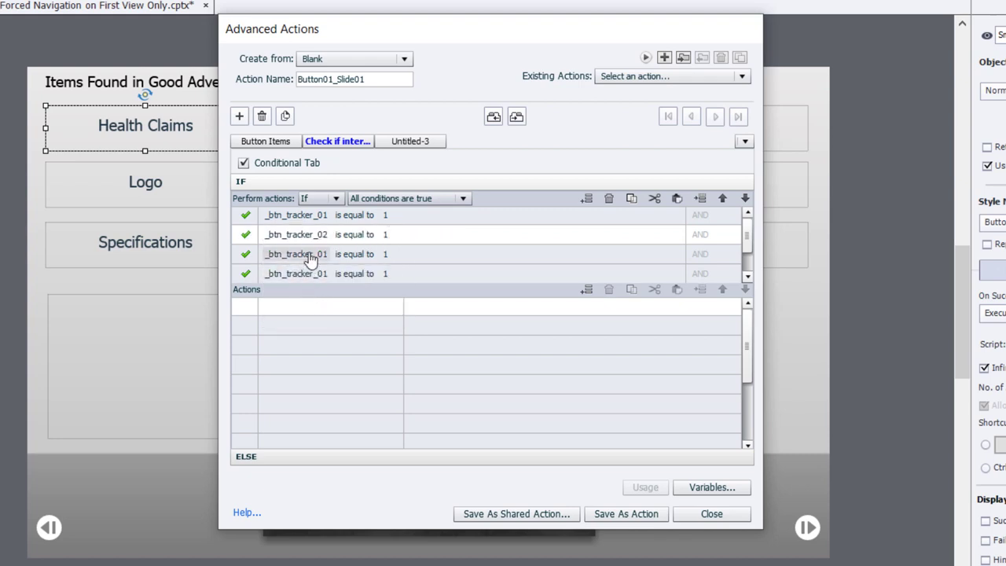
pyautogui.click(311, 255)
pyautogui.click(307, 307)
# - Set the variables of the fourth, fifth and sixth IF conditions to _btn_tracker_04, _btn_tracker_05 and _btn_tracker_06
pyautogui.click(310, 275)
pyautogui.scroll(-2, 346, 263)
pyautogui.click(311, 254)
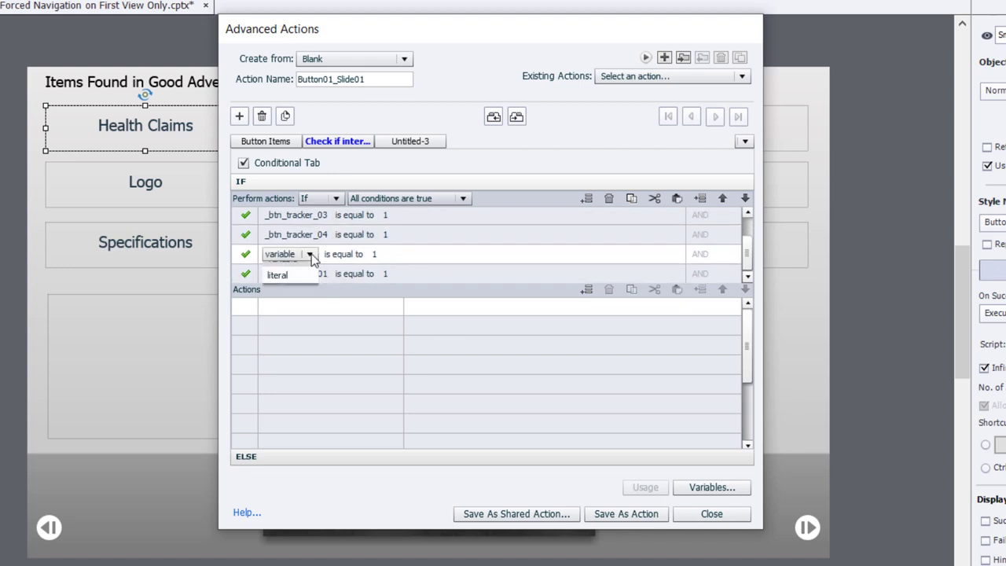
pyautogui.click(302, 271)
pyautogui.click(330, 306)
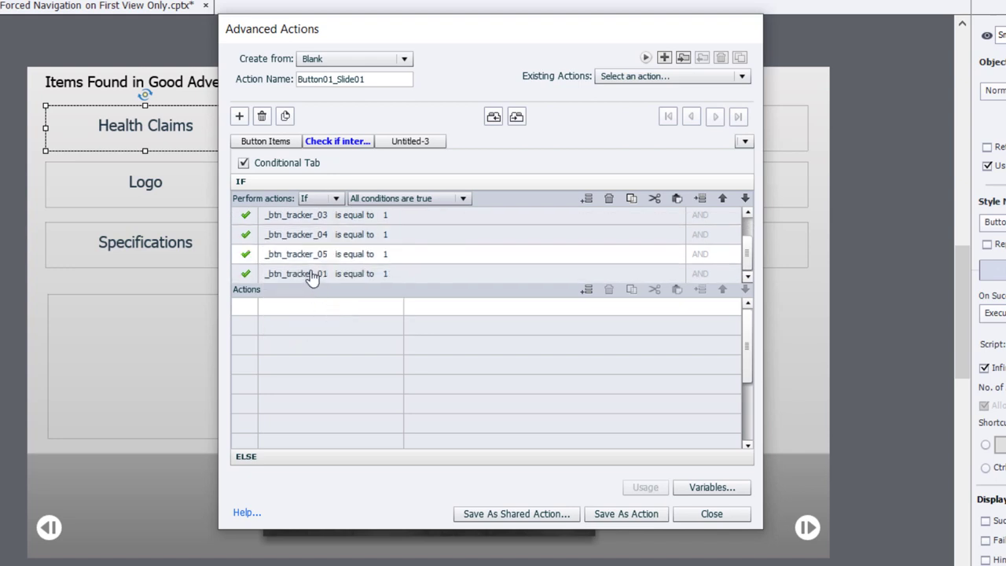
pyautogui.click(310, 274)
pyautogui.click(334, 340)
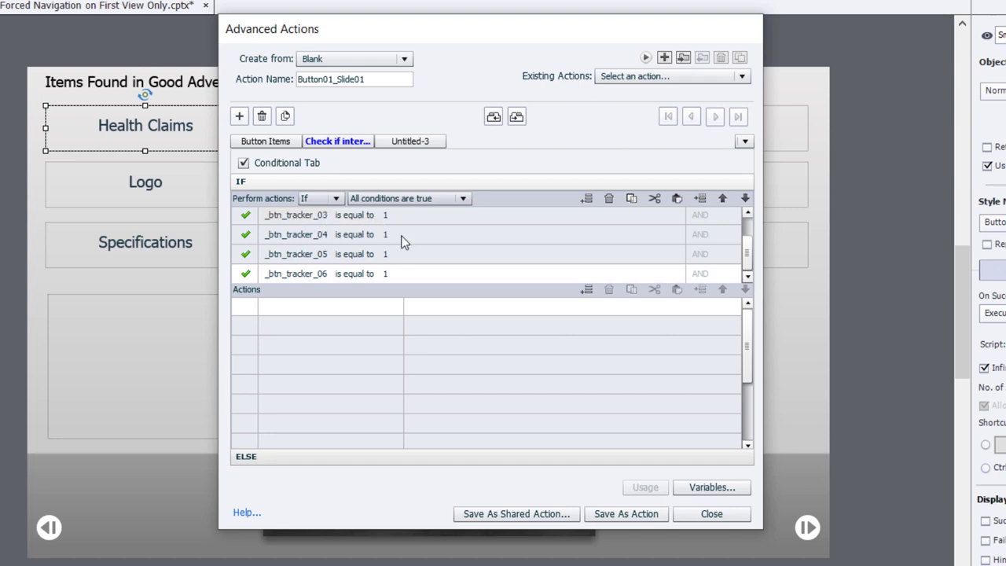
# - Add an Enable action for Next_Button_Slide_01 to the conditional decision
pyautogui.doubleClick(282, 309)
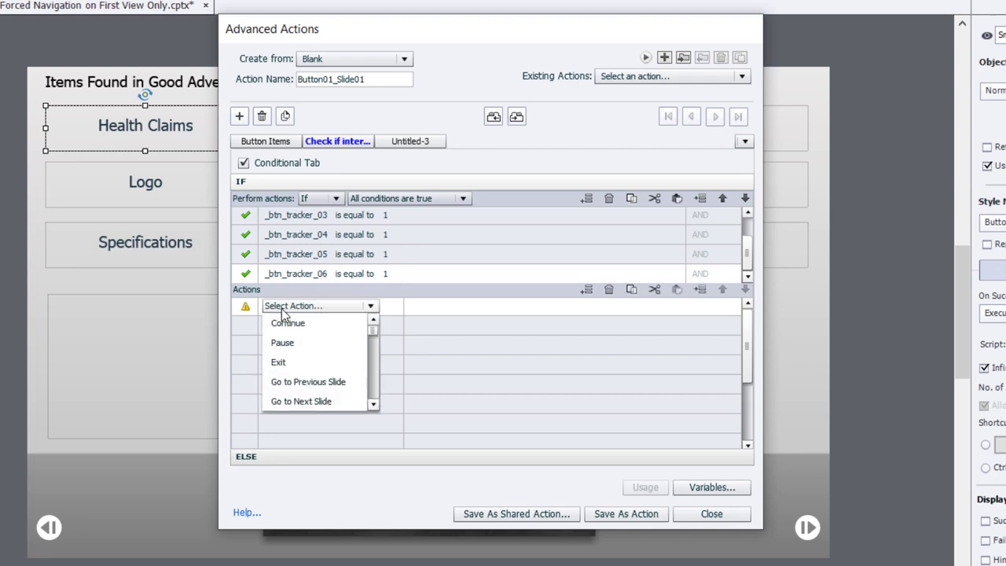
pyautogui.press('e')
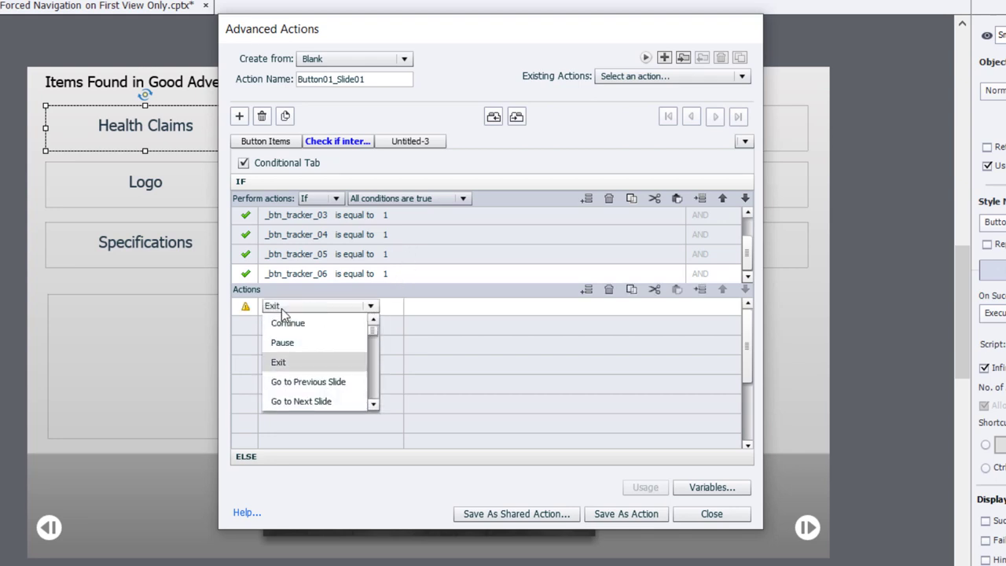
pyautogui.press('e')
pyautogui.click(287, 329)
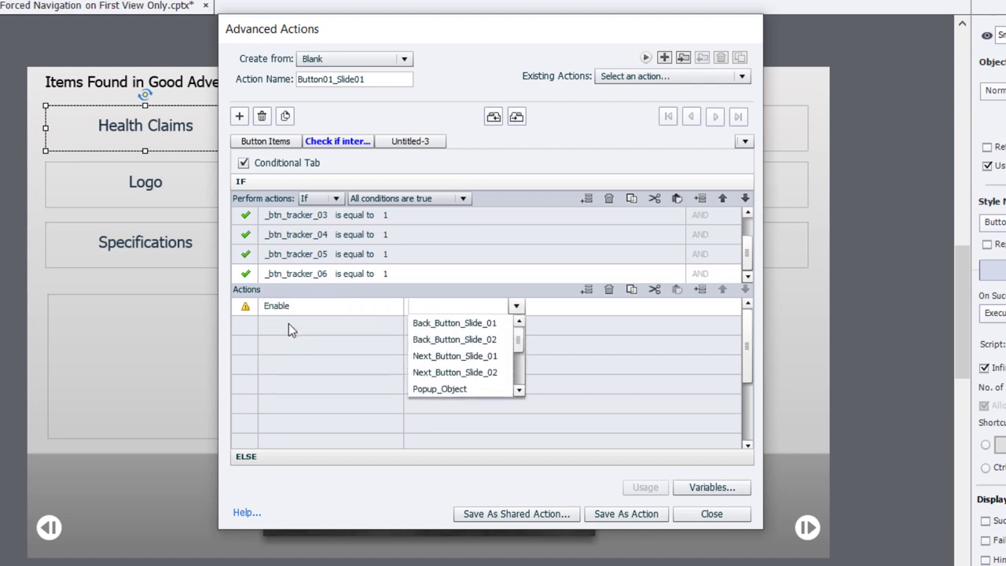
pyautogui.click(461, 358)
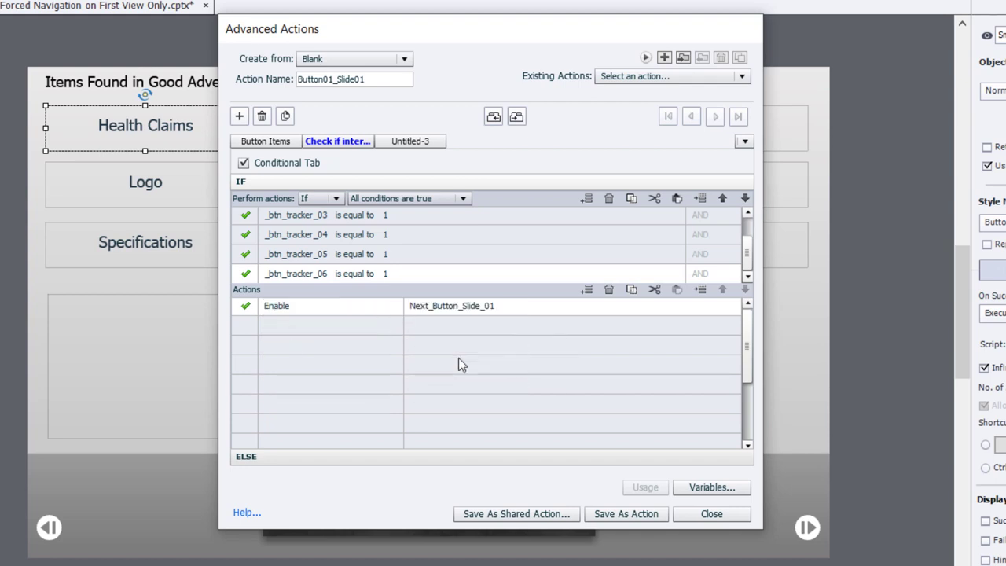
# - Add a Change State of action that sets Next_Button_Slide_01 to Normal
pyautogui.click(277, 325)
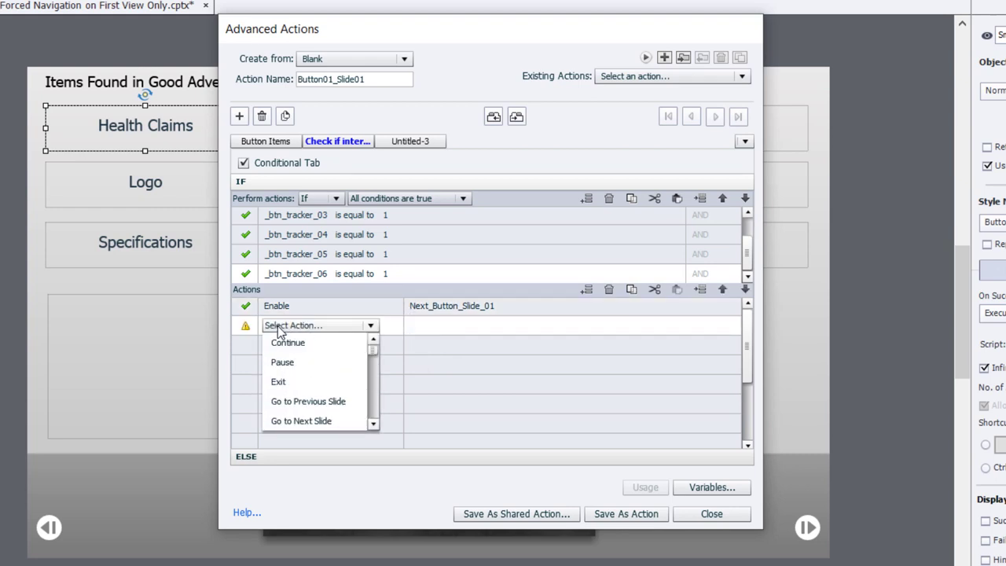
pyautogui.press('Down')
pyautogui.press('c')
pyautogui.click(291, 337)
pyautogui.click(582, 326)
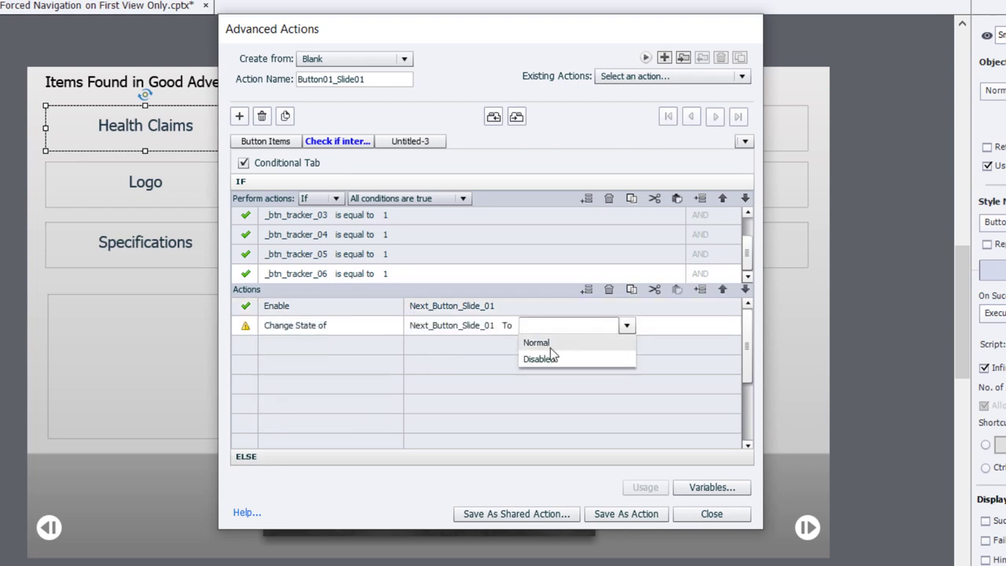
pyautogui.click(544, 345)
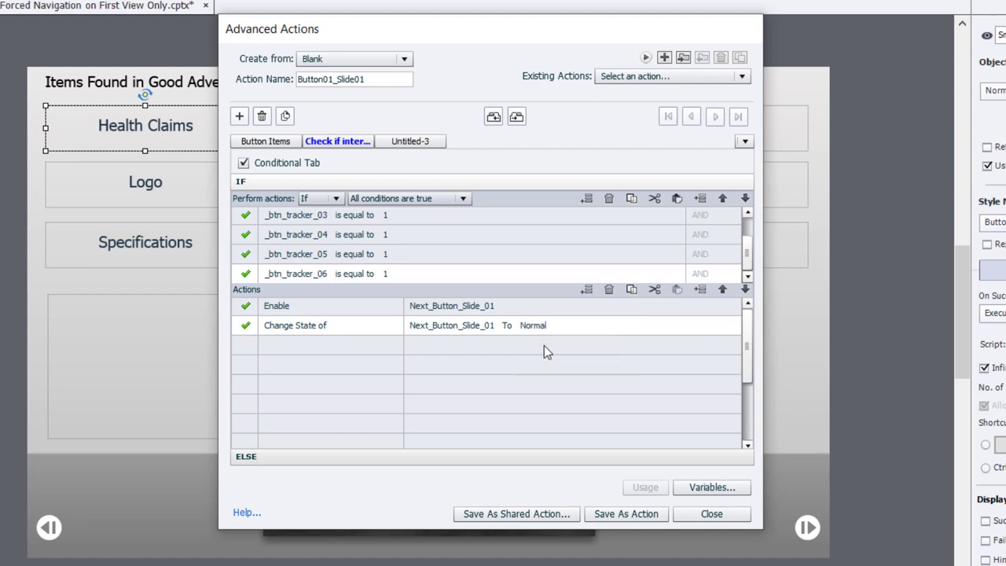
# - Add an Assign action that sets _slide_01_visited to the literal 1, and save the advanced action
pyautogui.doubleClick(283, 352)
pyautogui.press('a')
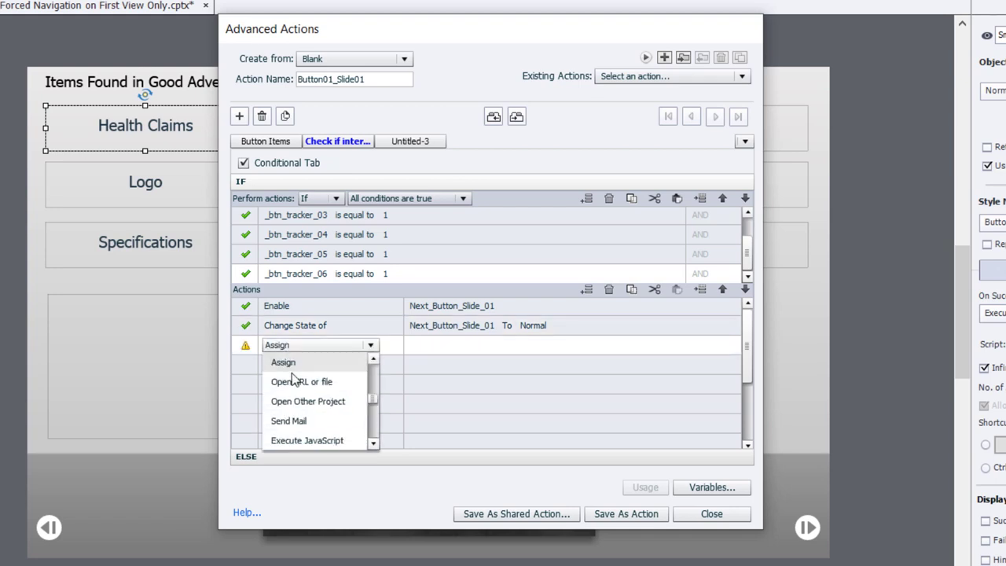
pyautogui.click(287, 364)
pyautogui.scroll(-1, 488, 377)
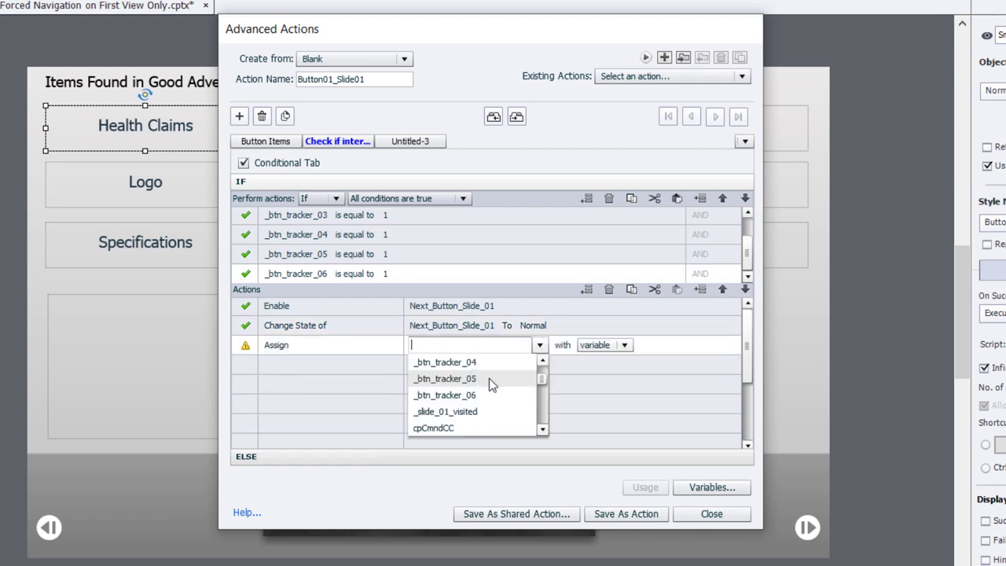
pyautogui.click(456, 411)
pyautogui.click(551, 344)
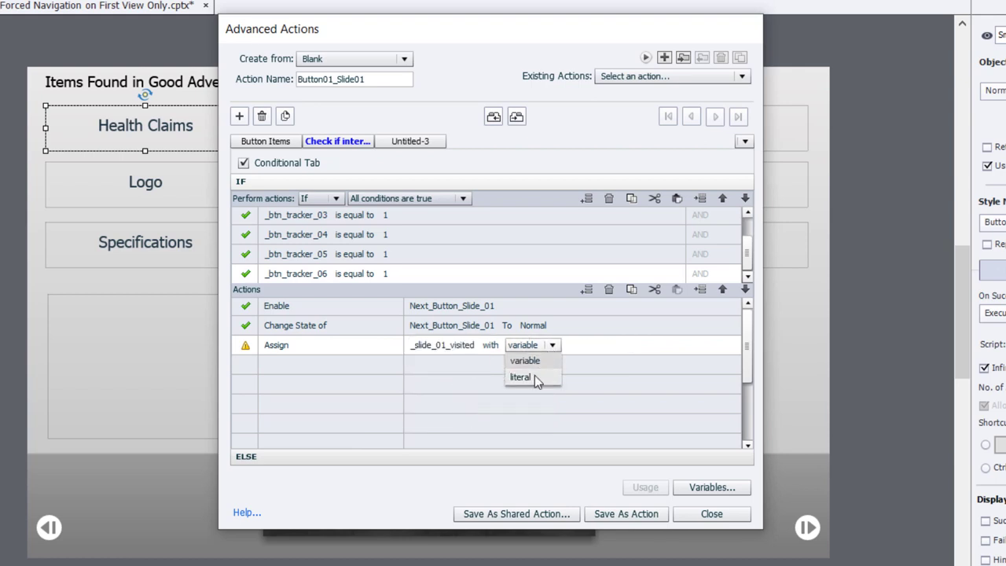
pyautogui.click(535, 375)
pyautogui.write('1')
pyautogui.press('Return')
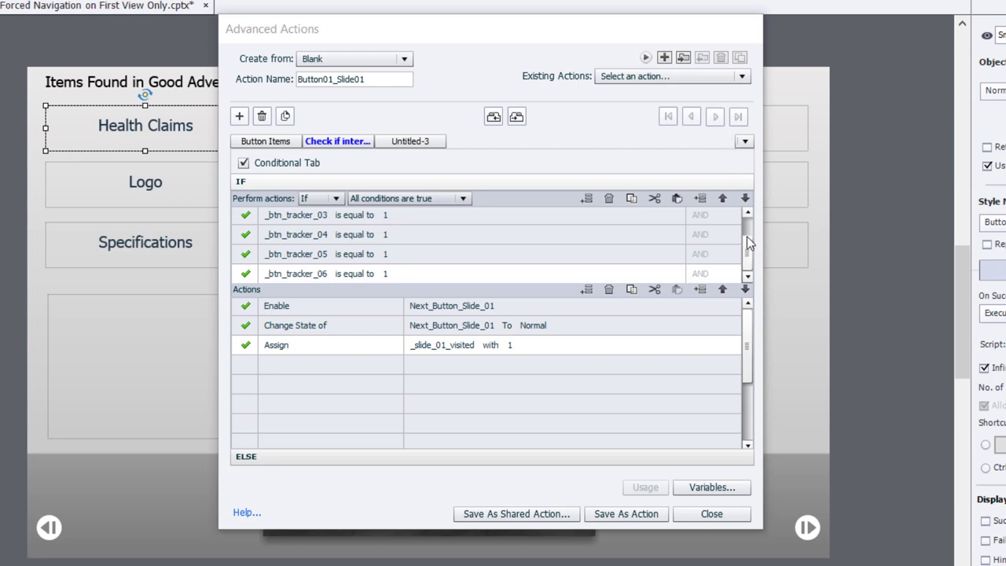
pyautogui.click(633, 516)
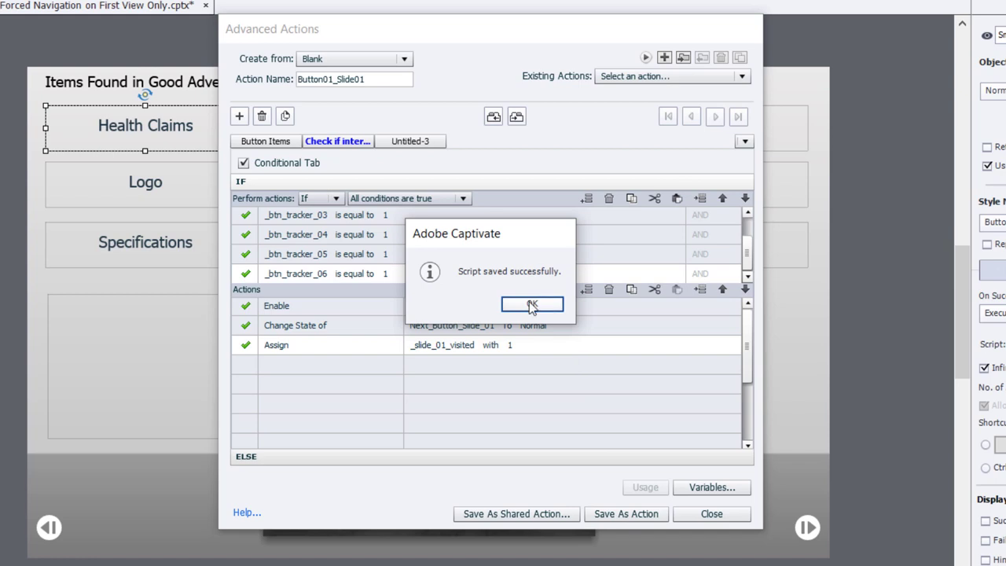
pyautogui.click(532, 305)
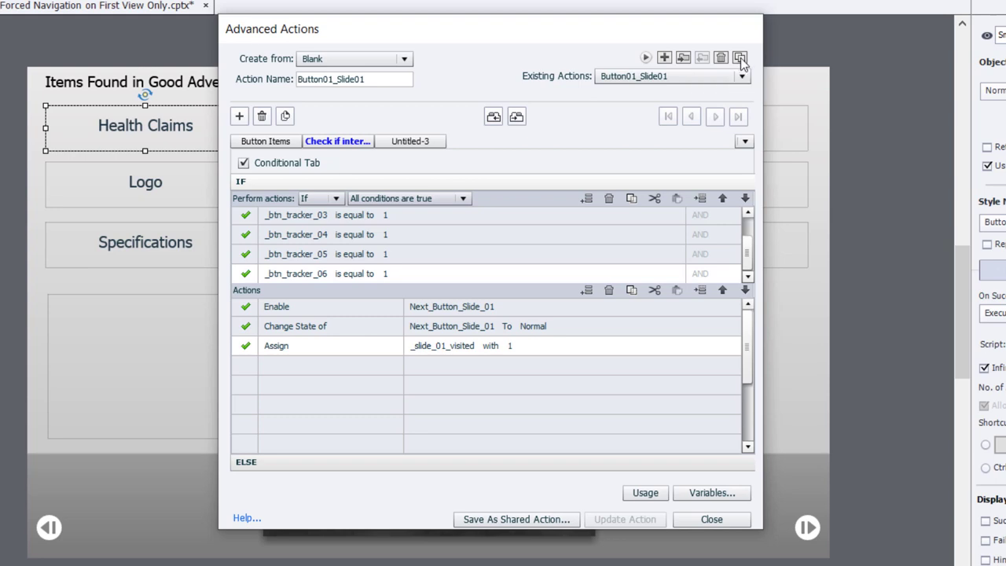
# - Duplicate the Button01_Slide01 action and rename the copy as Button02_Slide01
pyautogui.click(741, 59)
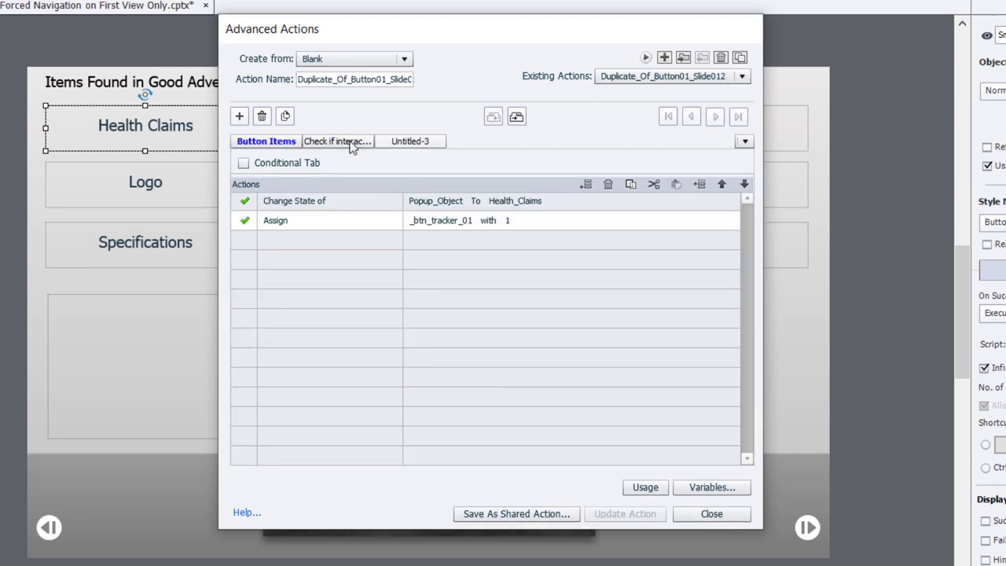
pyautogui.doubleClick(351, 79)
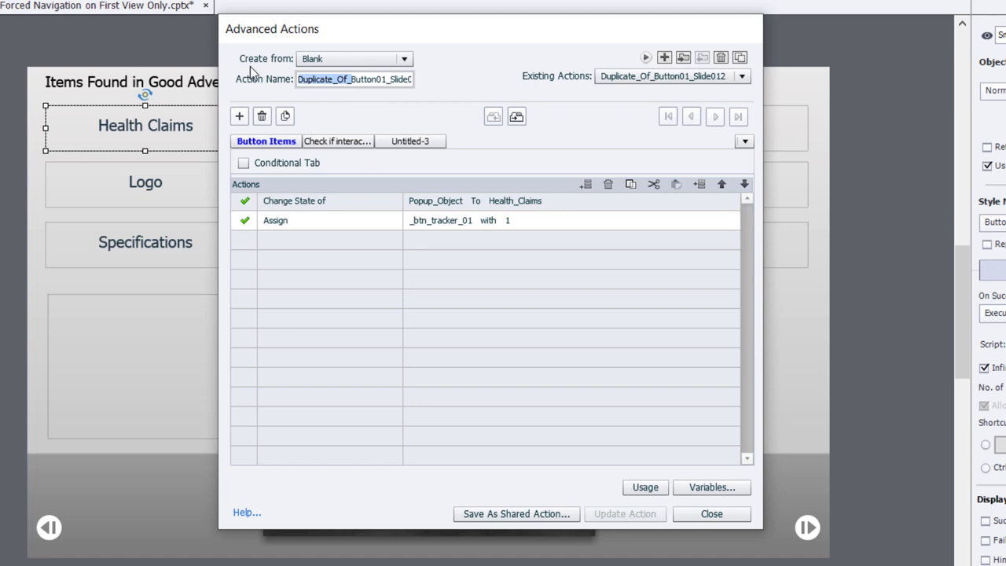
pyautogui.press('Delete')
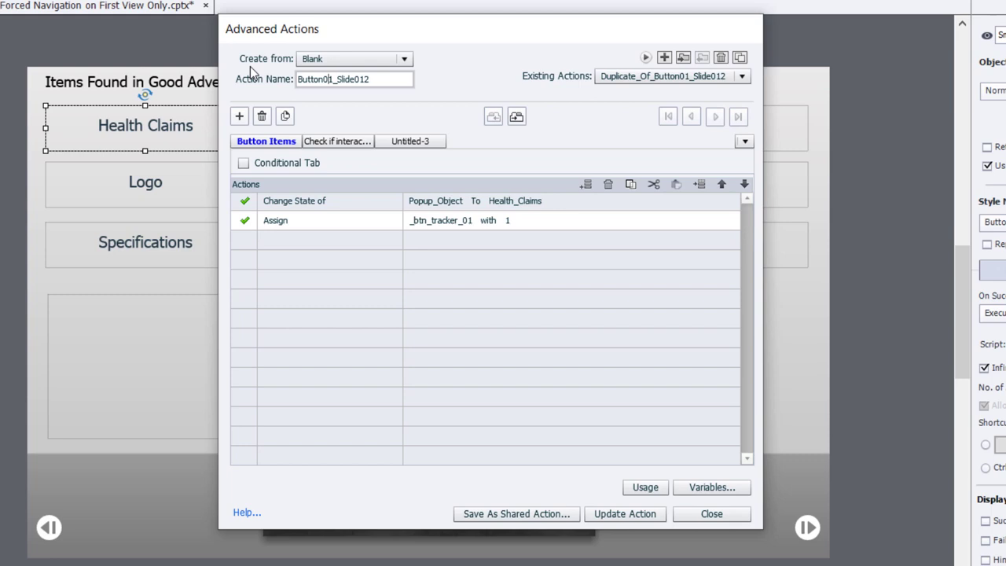
pyautogui.press('Delete')
pyautogui.write('2')
pyautogui.press('BackSpace')
pyautogui.press('BackSpace')
pyautogui.press('BackSpace')
pyautogui.write('01')
# - Set the state that Popup_Object changes to in the Button Items decision to Product_service_logo
pyautogui.click(530, 202)
pyautogui.click(530, 202)
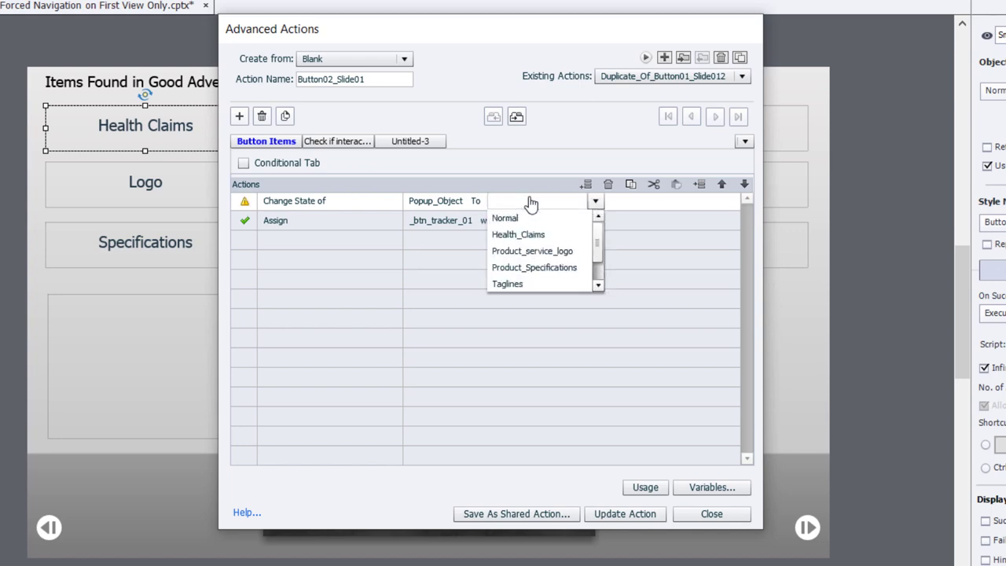
pyautogui.scroll(-1, 569, 258)
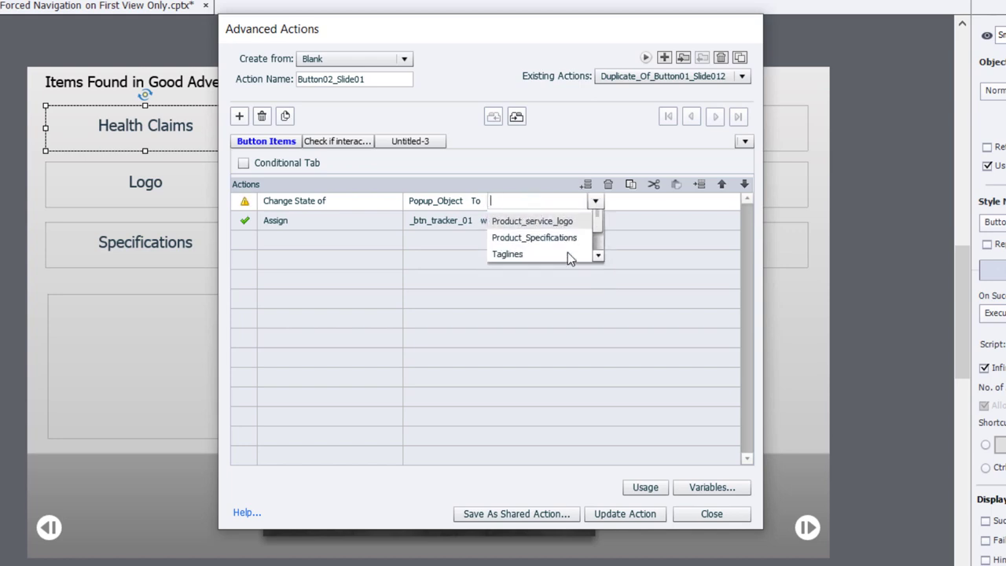
pyautogui.press('Return')
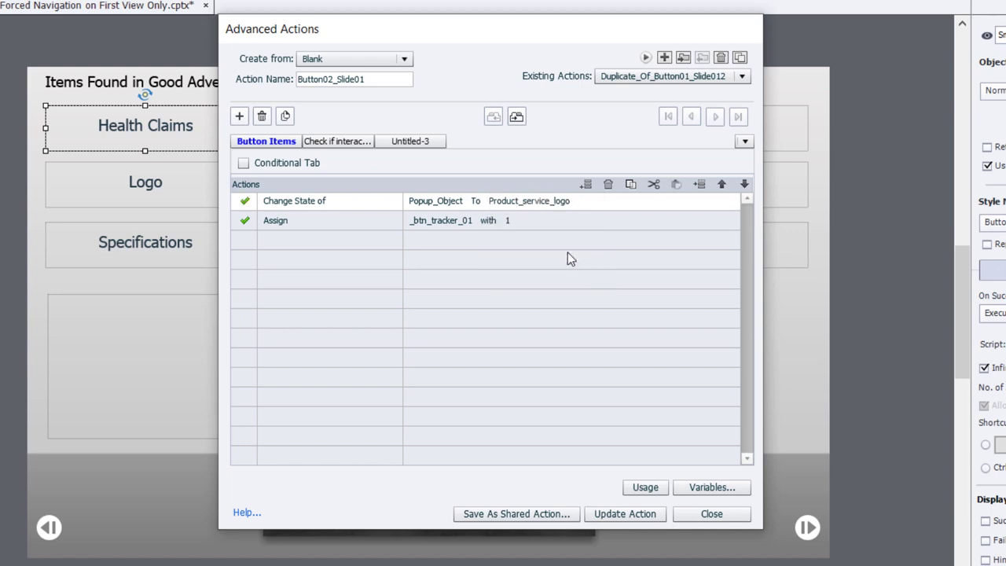
# - Set the variable of the Assign action in Button Items to _btn_tracker_02
pyautogui.click(449, 226)
pyautogui.click(449, 225)
pyautogui.click(481, 252)
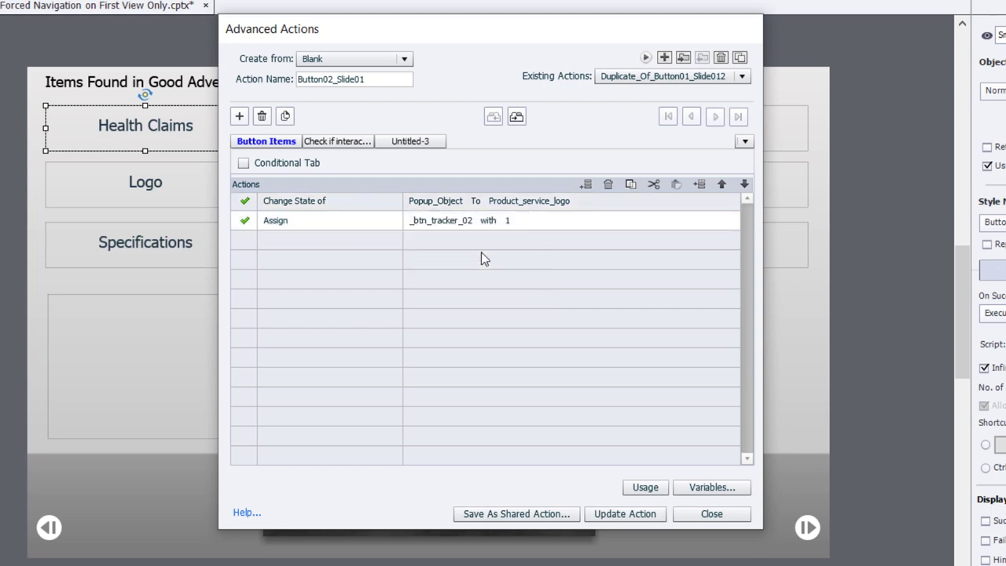
# - Review the interaction completion check of the duplicated action, and return to the Button Items decision
pyautogui.click(625, 515)
pyautogui.click(340, 142)
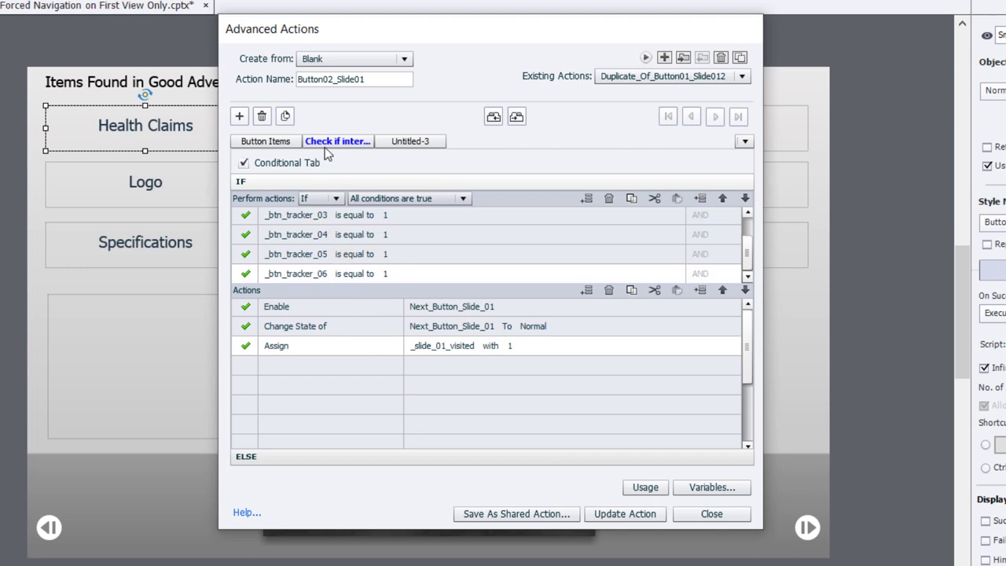
pyautogui.click(265, 141)
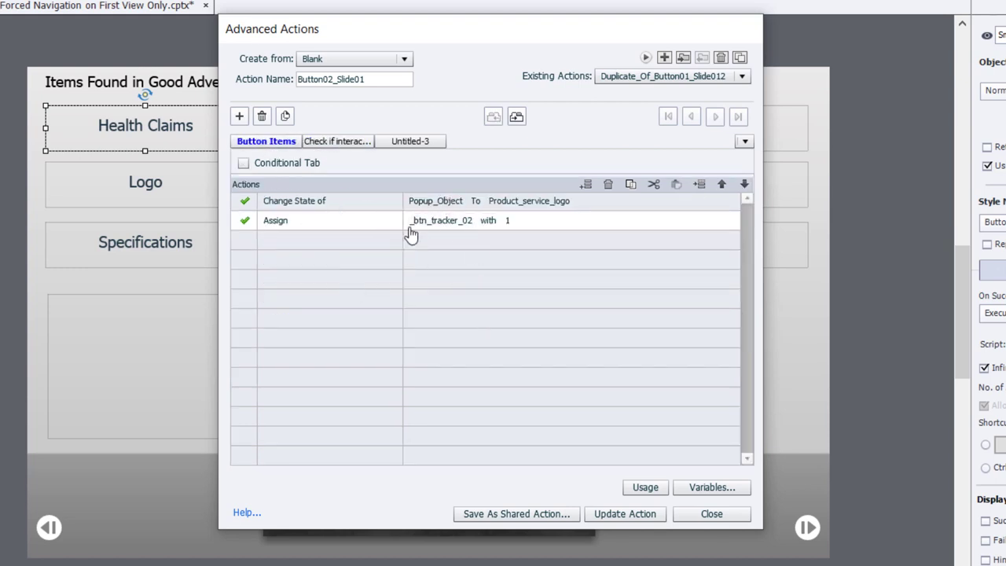
# - Save the changes made to the Button02_Slide01 advanced action
pyautogui.click(620, 521)
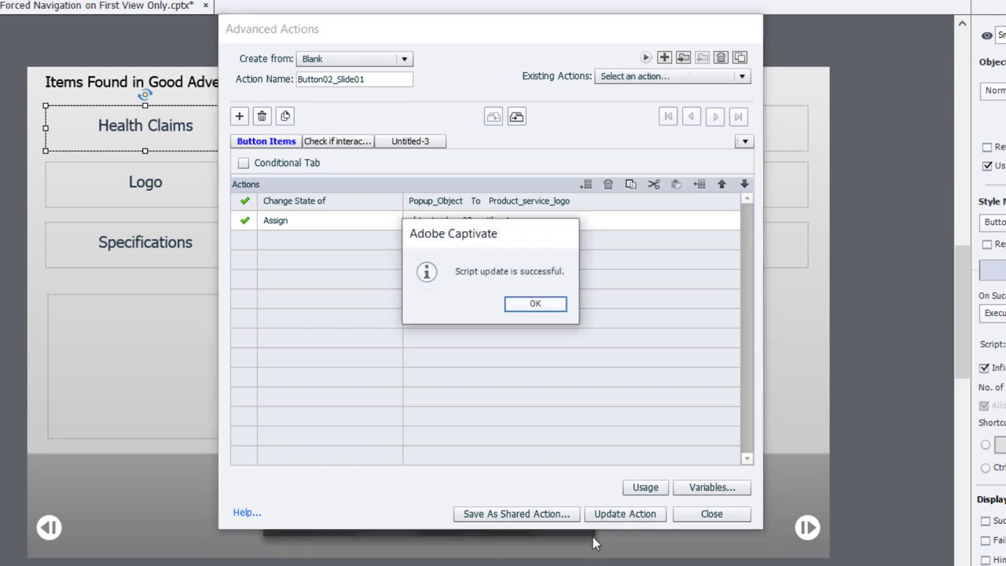
pyautogui.click(533, 305)
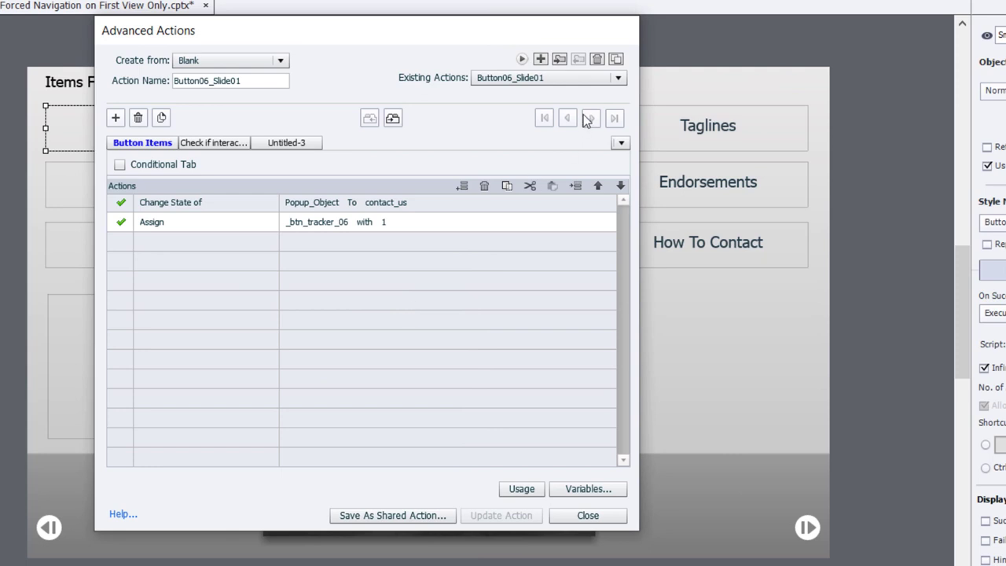
# - Review the existing actions Button01_Slide01 through Button06_Slide01, and close the Advanced Actions dialog
pyautogui.click(585, 79)
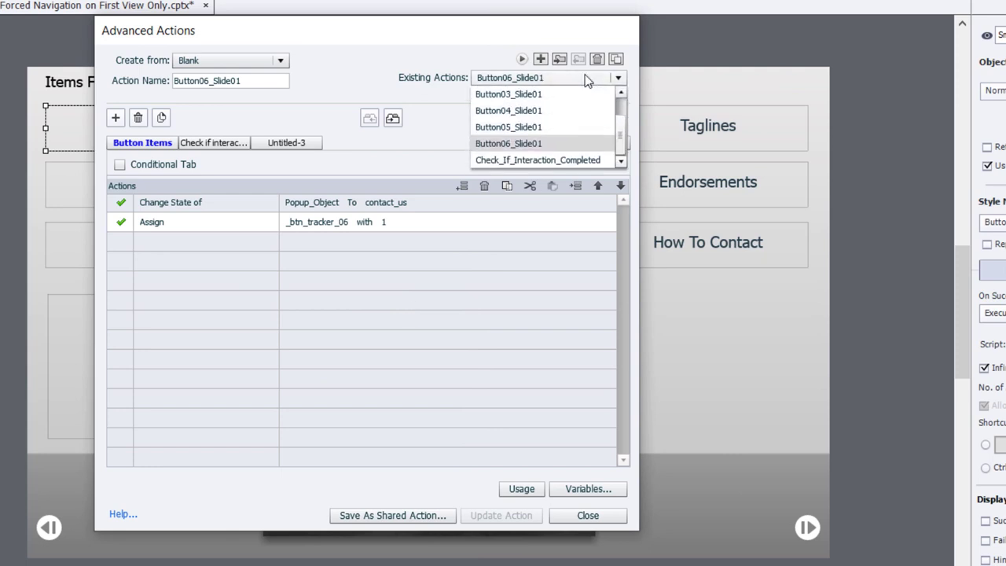
pyautogui.scroll(2, 622, 139)
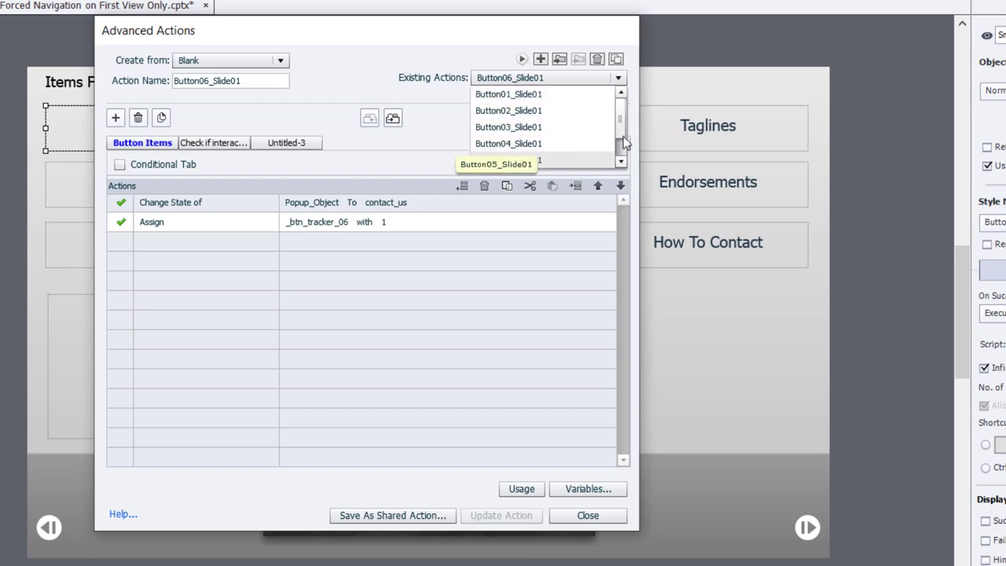
pyautogui.scroll(-1, 622, 126)
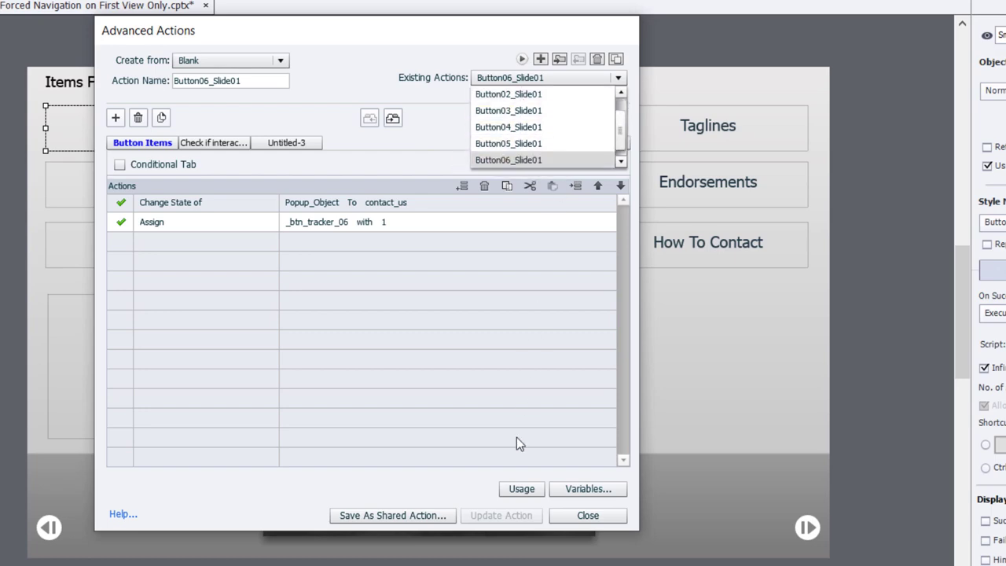
pyautogui.click(579, 515)
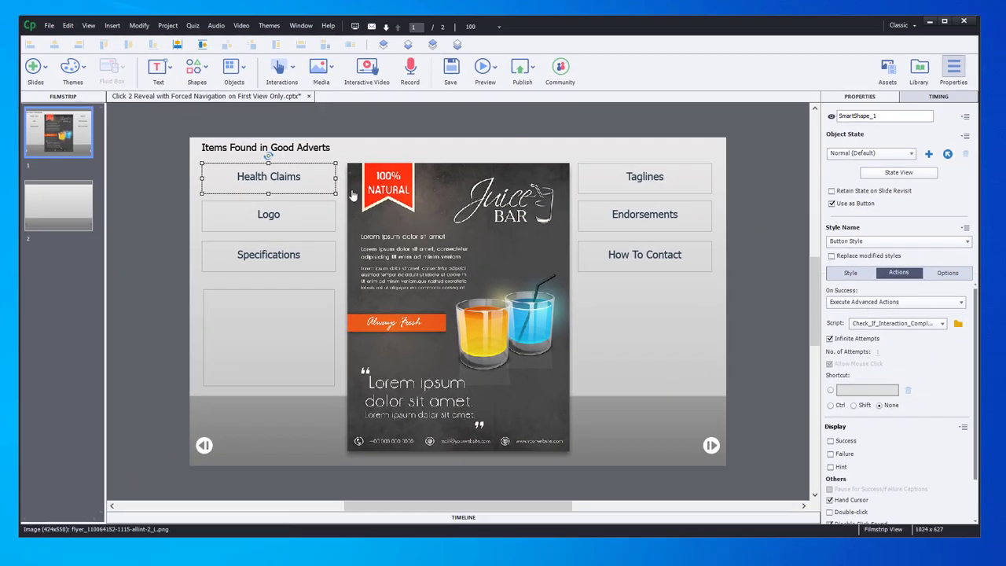
# - Set the success action of the Logo, Specifications, Taglines, Endorsements and How To Contact buttons to Execute Advanced Actions
pyautogui.click(318, 211)
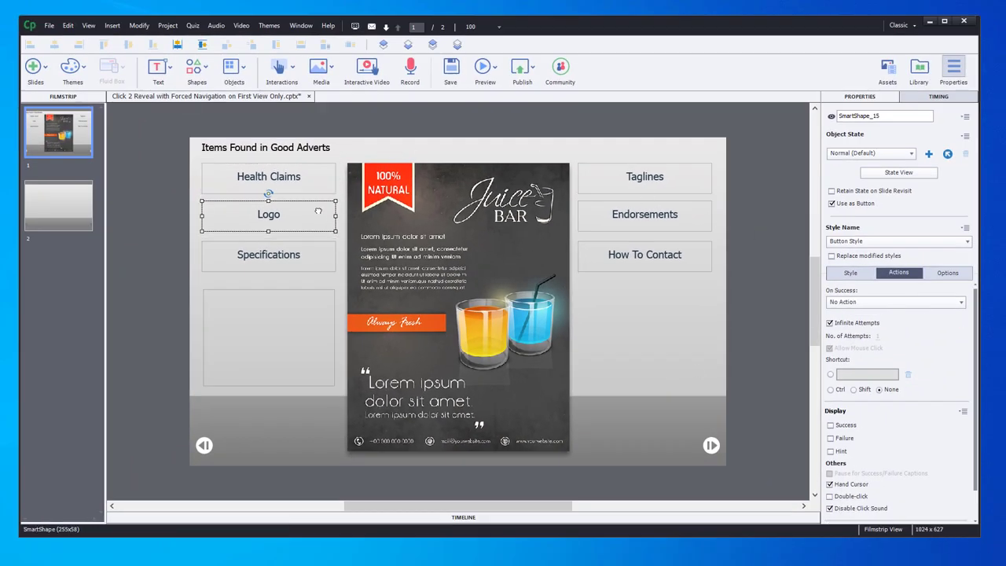
pyautogui.keyDown('shift'); pyautogui.click(319, 256); pyautogui.keyUp('shift')
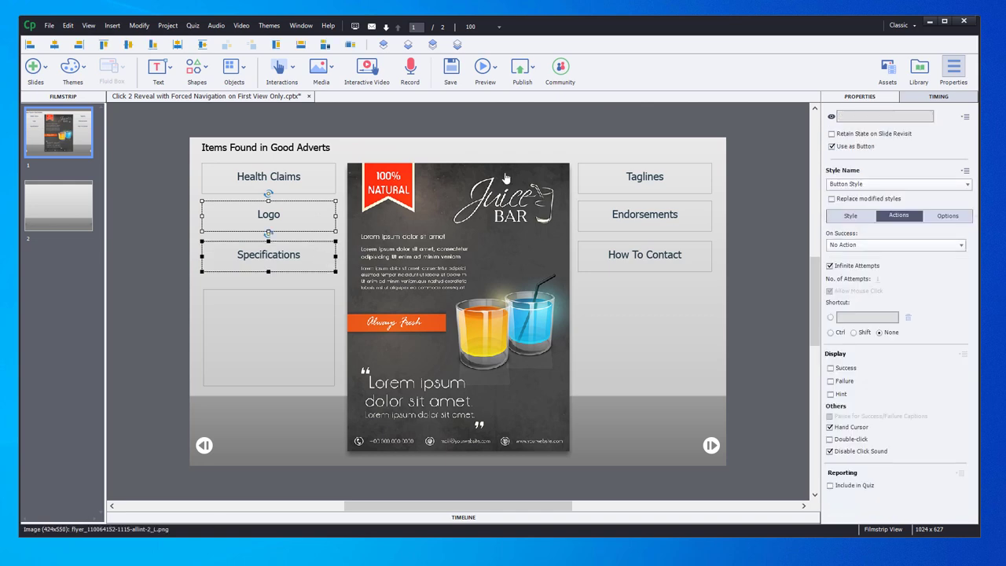
pyautogui.keyDown('shift'); pyautogui.click(648, 172); pyautogui.keyUp('shift')
pyautogui.keyDown('shift'); pyautogui.click(663, 220); pyautogui.keyUp('shift')
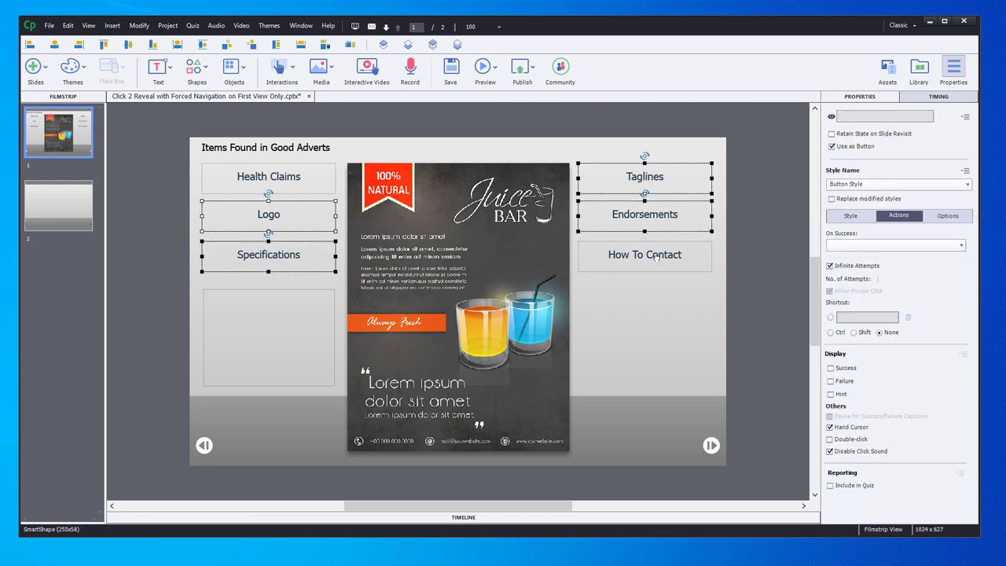
pyautogui.keyDown('shift'); pyautogui.click(655, 258); pyautogui.keyUp('shift')
pyautogui.click(873, 246)
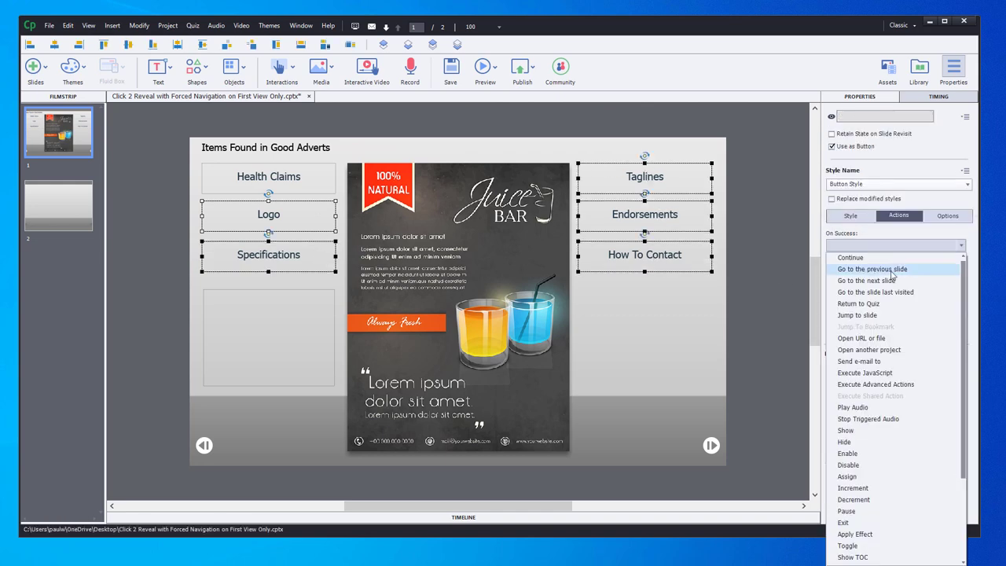
pyautogui.click(897, 385)
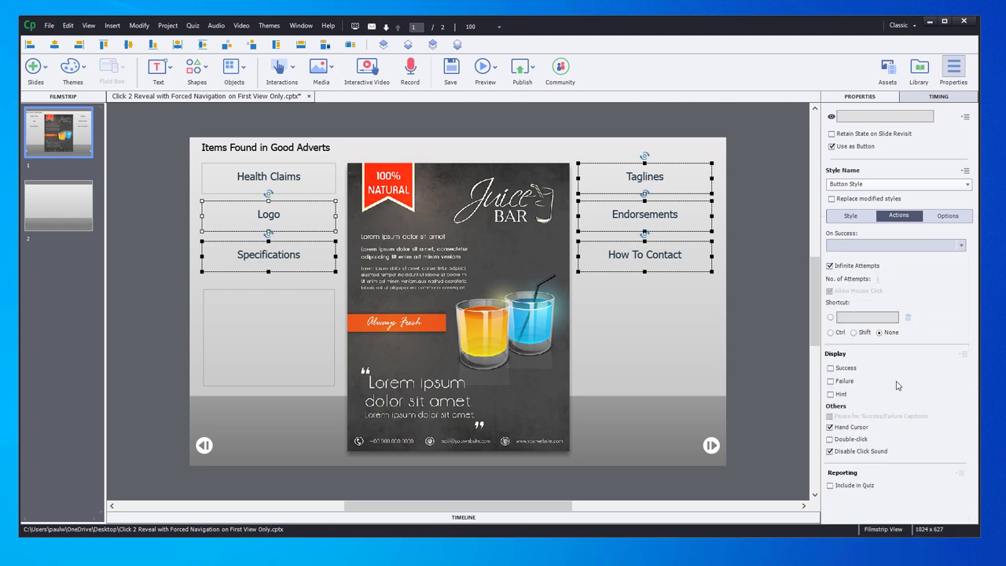
# - Assign the Button02_Slide01 script to the five selected buttons, and deselect them
pyautogui.click(901, 267)
pyautogui.click(901, 294)
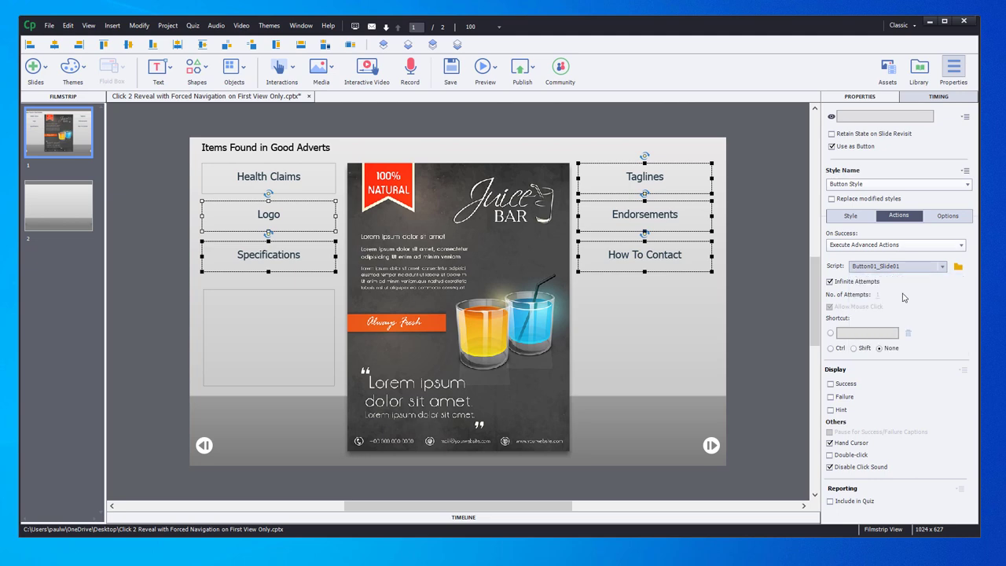
pyautogui.click(134, 272)
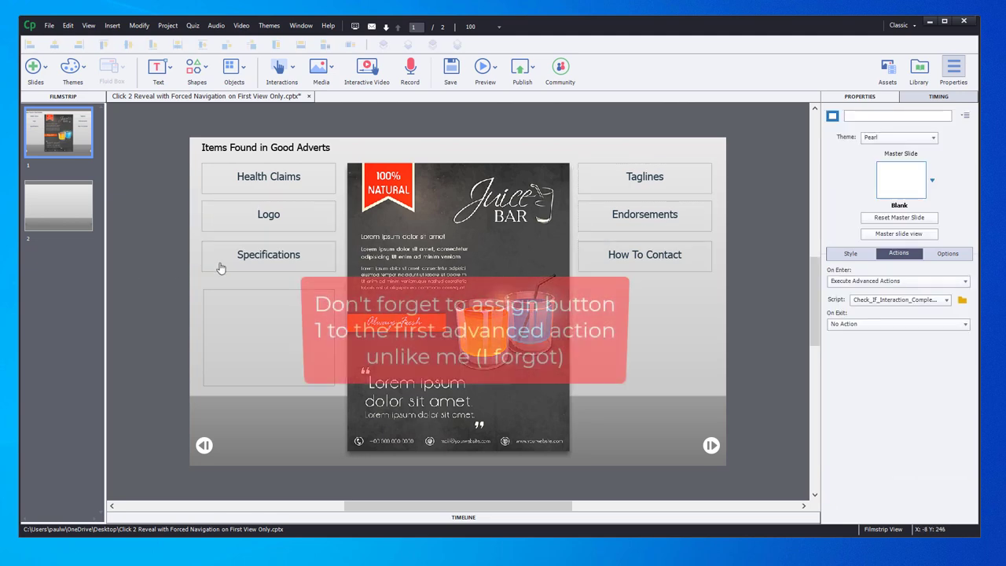
# - Change the script of the Specifications button to Button03_Slide01
pyautogui.click(262, 258)
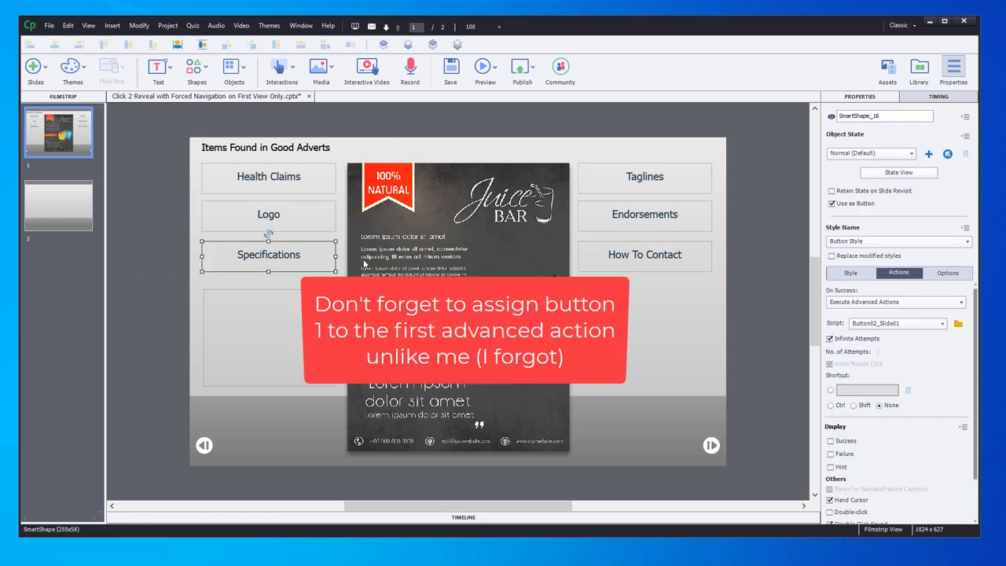
pyautogui.click(906, 324)
pyautogui.click(909, 360)
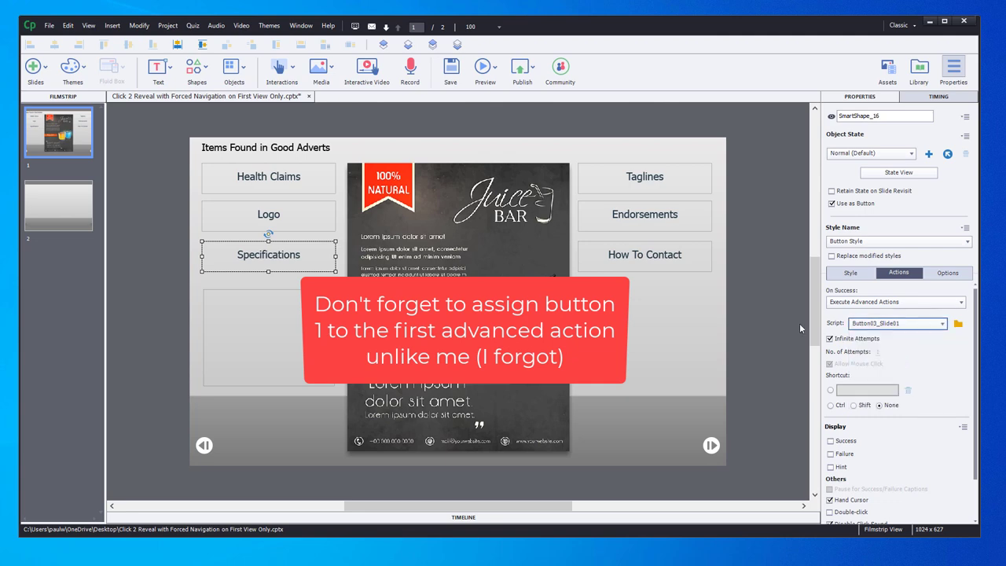
# - Set the script of the Taglines button to Button04_Slide01 and of the Endorsements button to Button05_Slide01
pyautogui.click(656, 181)
pyautogui.click(682, 227)
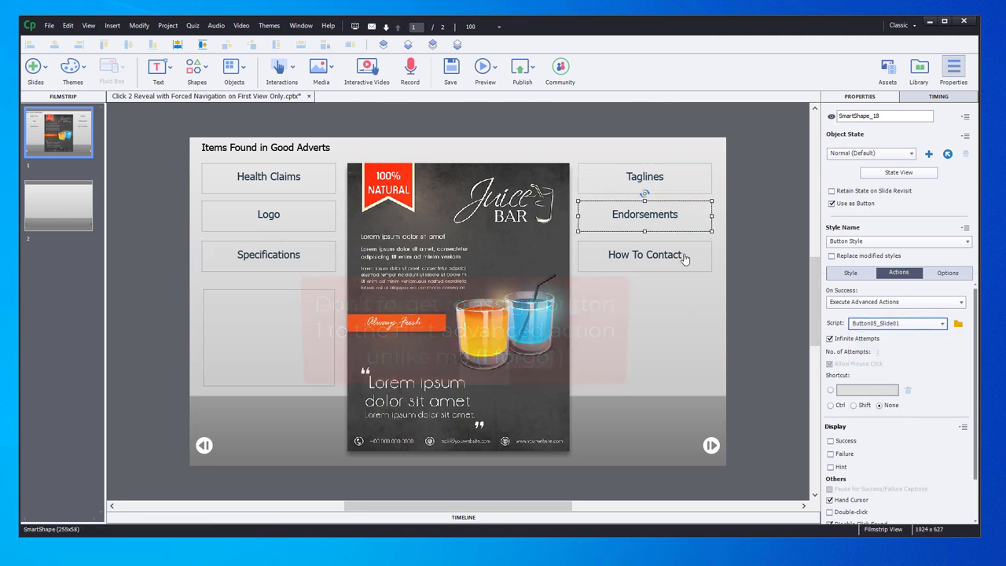
# - Change the script of the How To Contact button to Button06_Slide01, and deselect the button
pyautogui.click(685, 262)
pyautogui.click(905, 323)
pyautogui.click(910, 393)
pyautogui.click(758, 370)
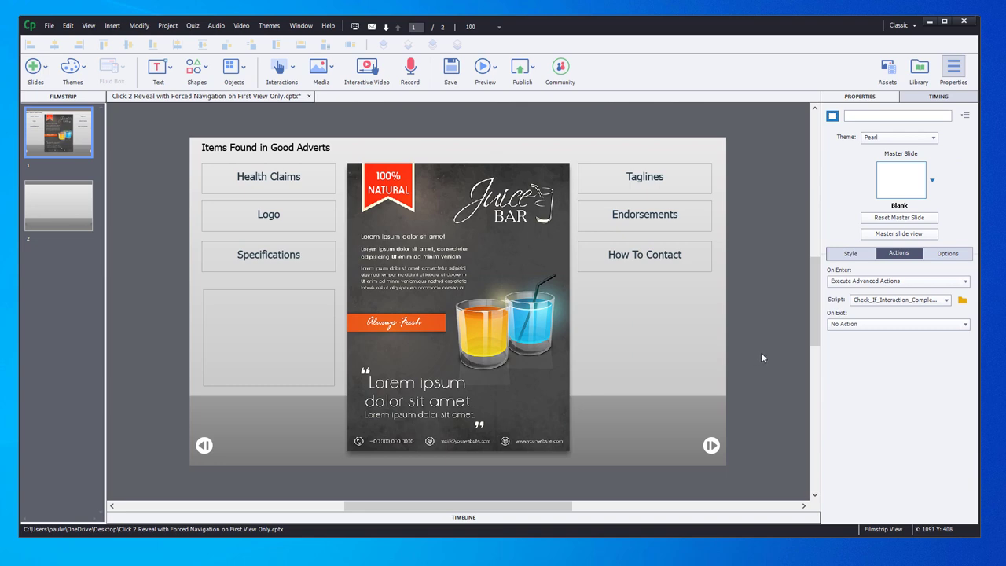
# - Preview the project as HTML5 in the browser, and test the next button before viewing any item
pyautogui.click(497, 71)
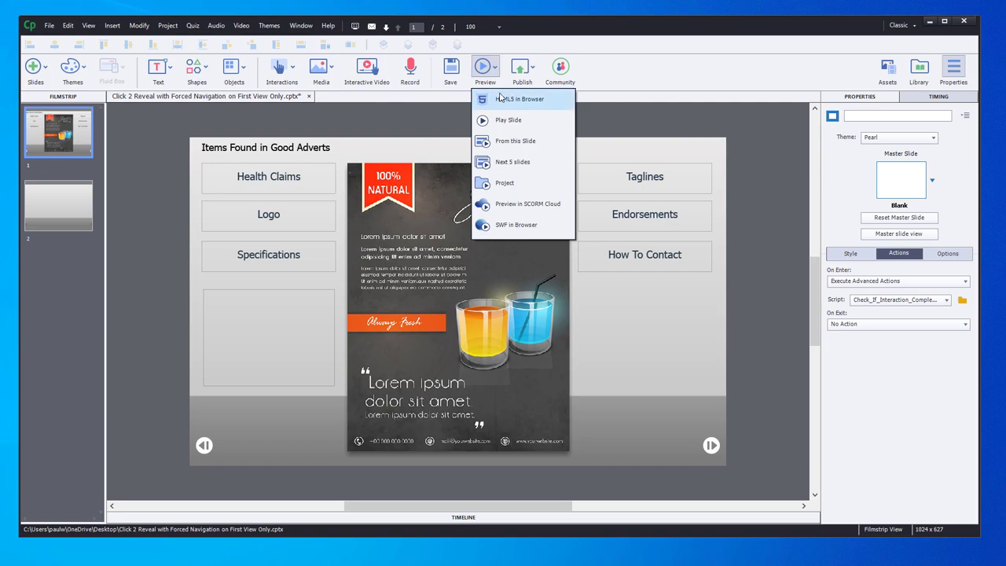
pyautogui.click(500, 97)
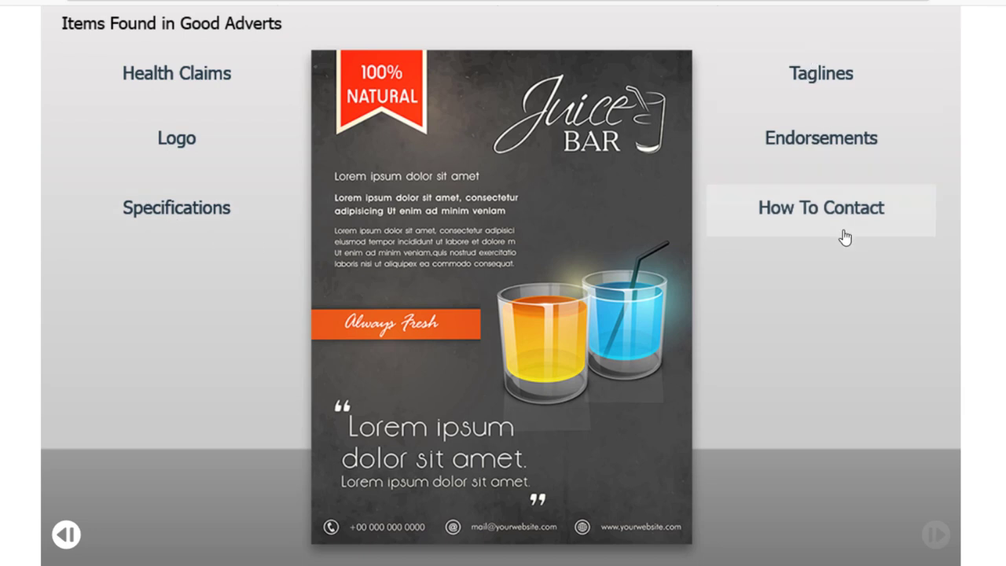
pyautogui.click(942, 545)
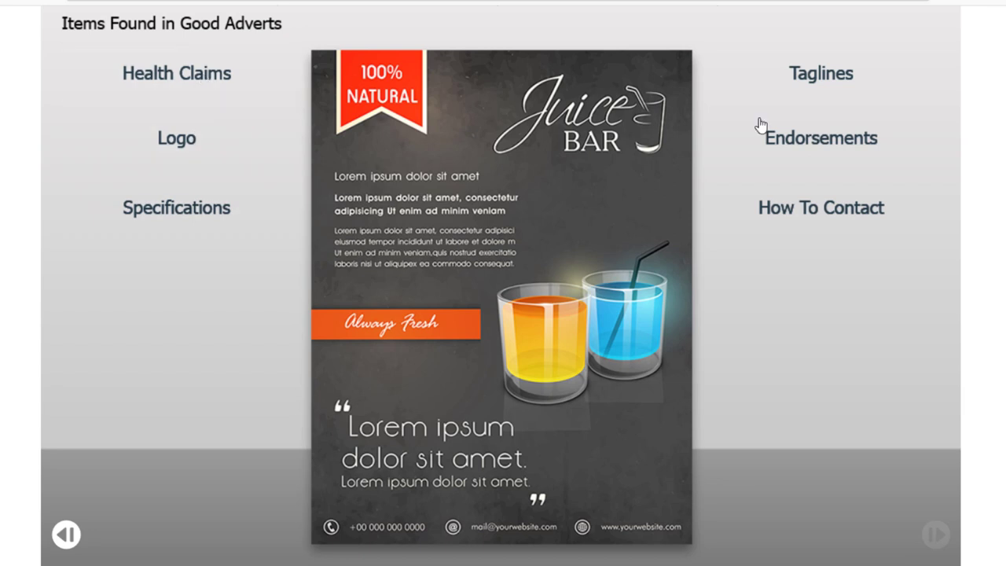
# - Test all six reveal buttons in the preview, from Health Claims through How To Contact
pyautogui.click(159, 78)
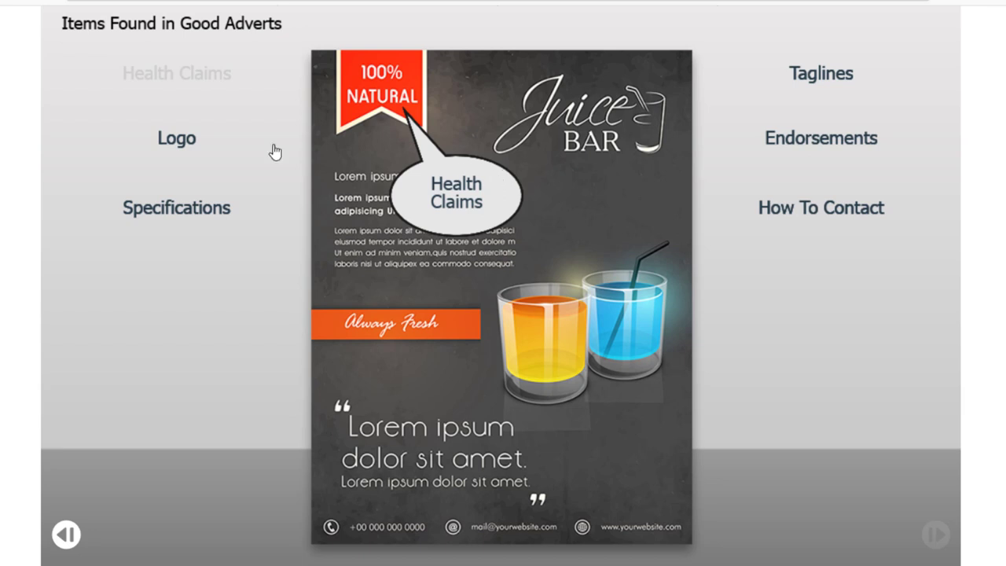
pyautogui.click(178, 144)
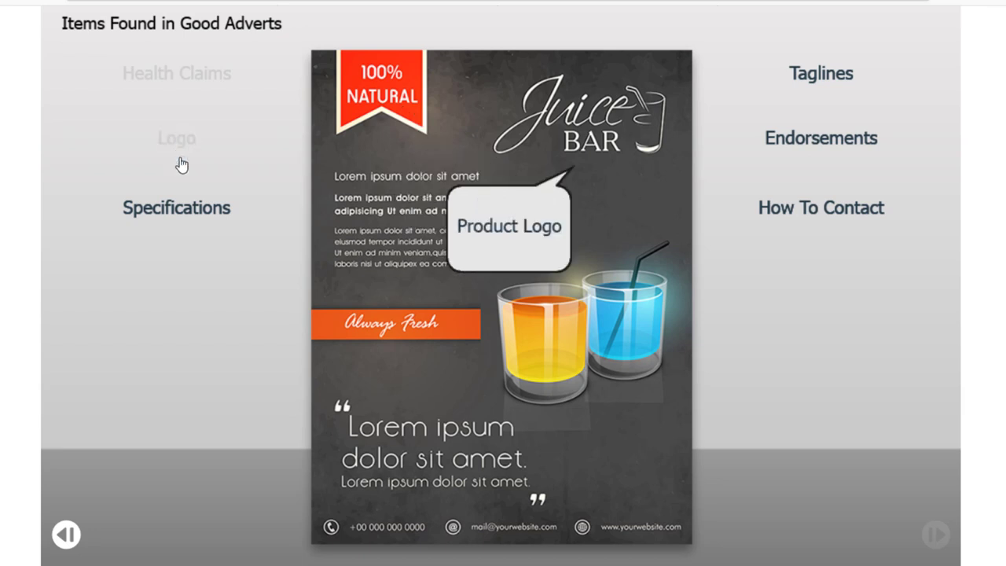
pyautogui.click(187, 224)
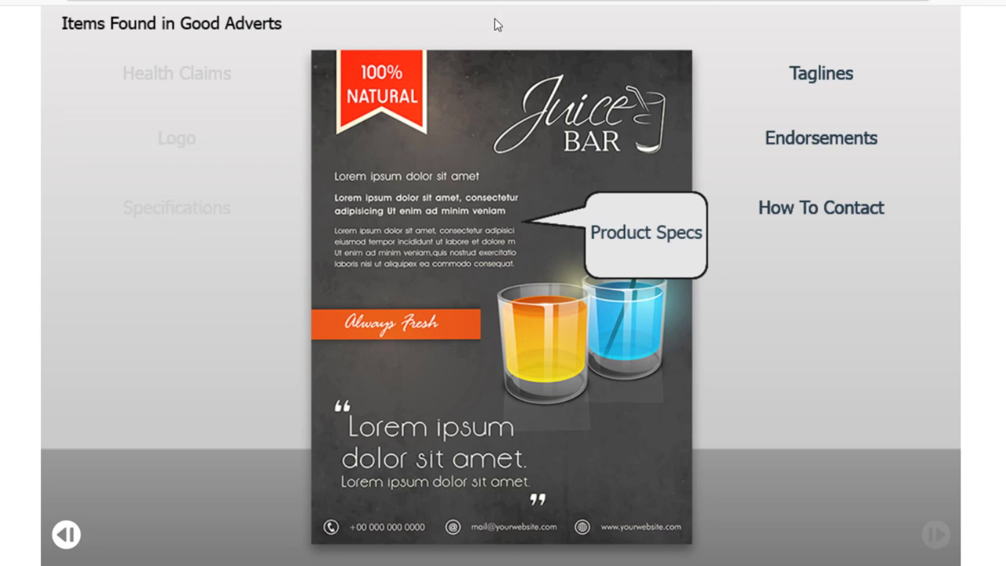
pyautogui.click(821, 74)
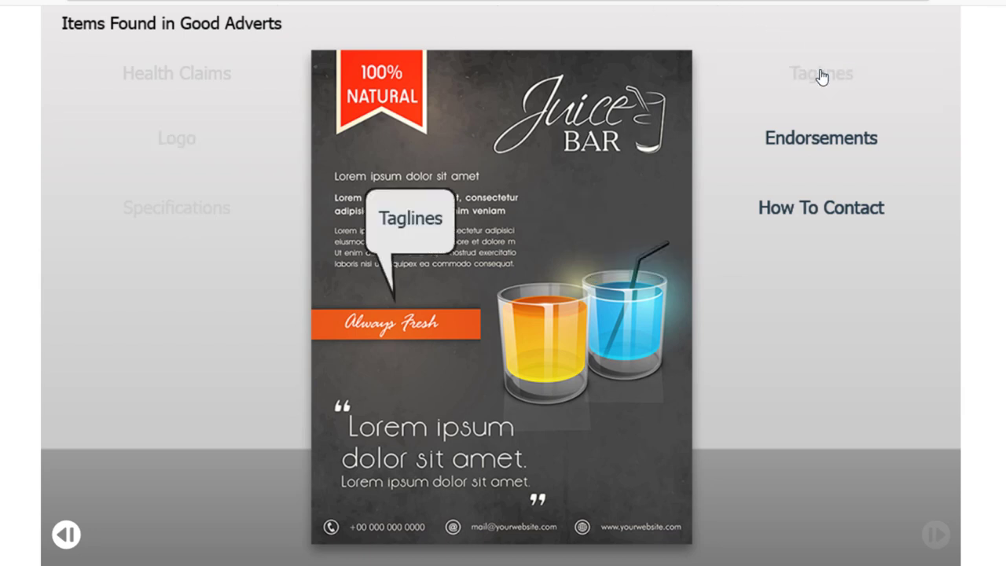
pyautogui.click(831, 155)
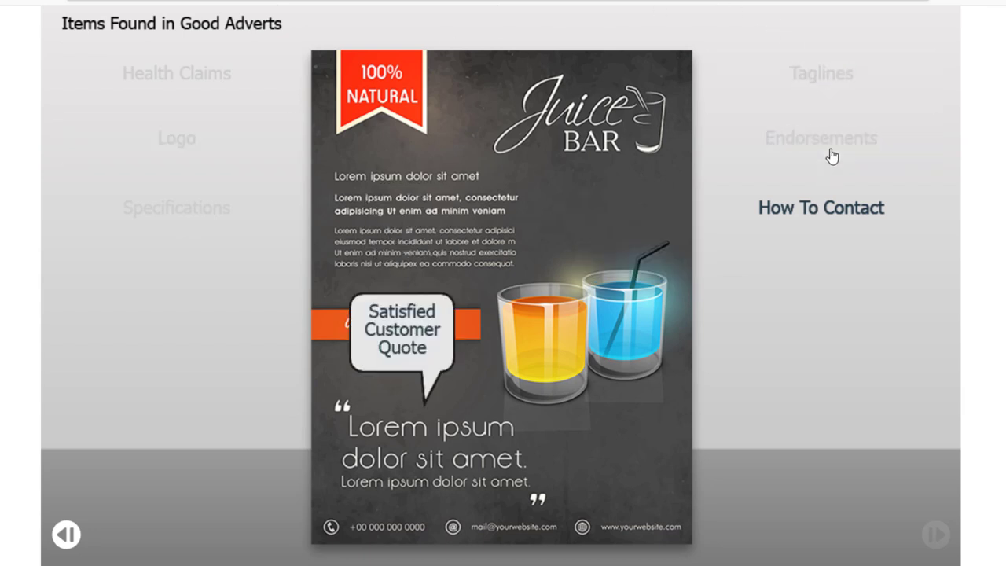
pyautogui.click(830, 214)
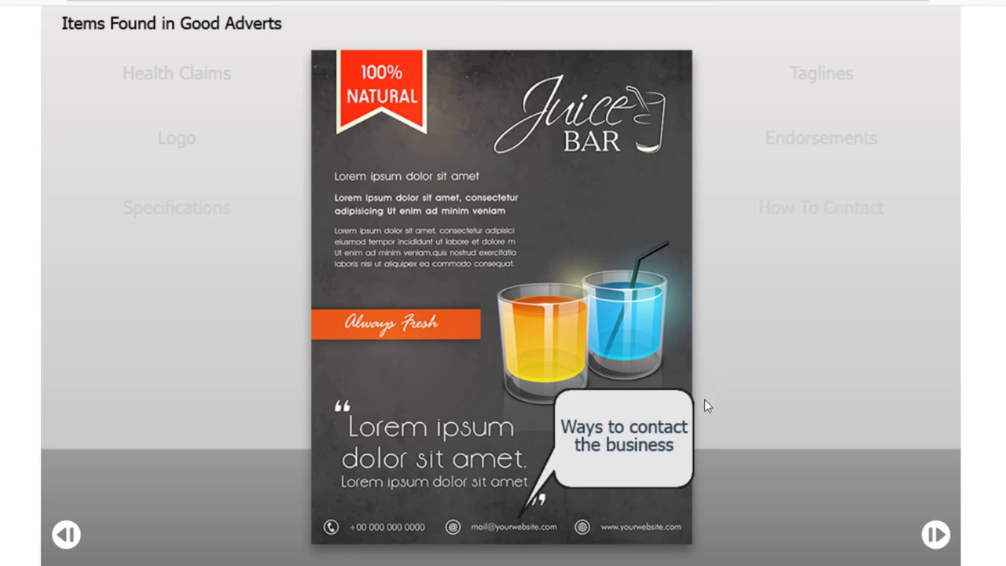